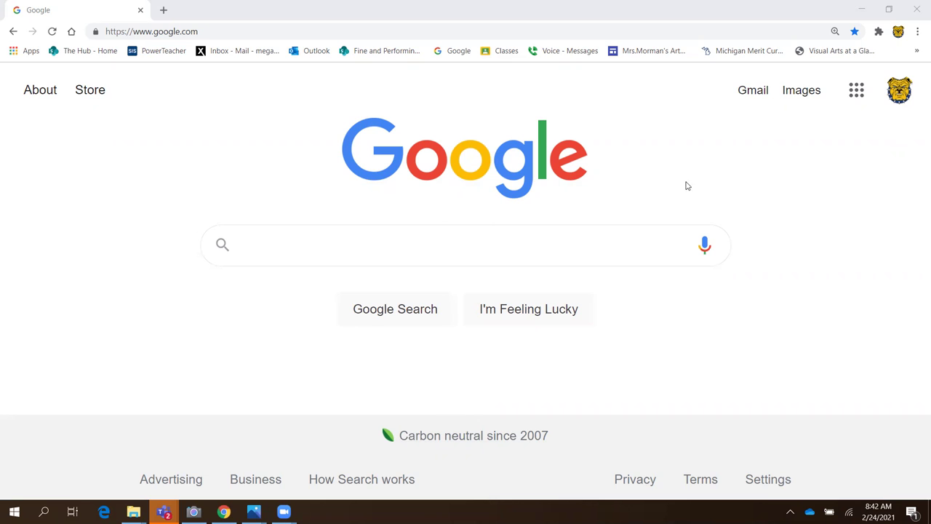
left_click(351, 245)
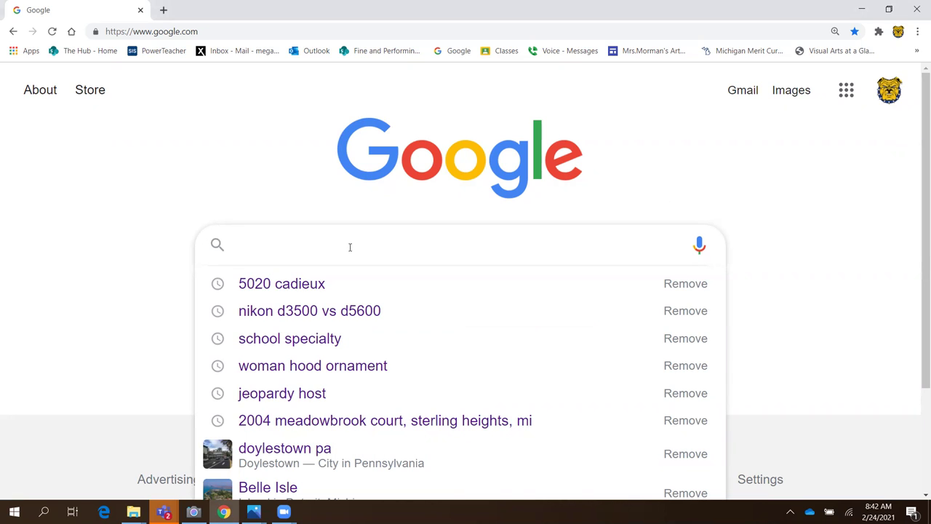
left_click(278, 285)
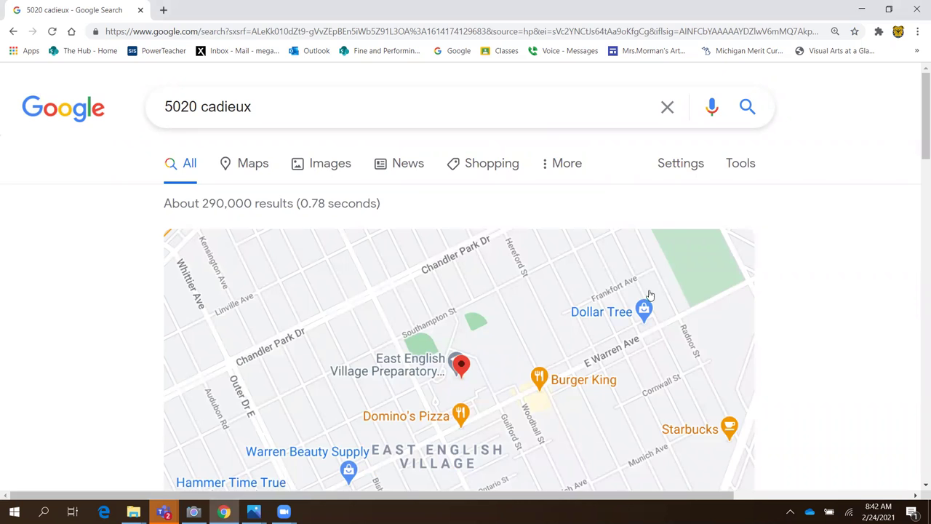
scroll(571, 342, "down", 2)
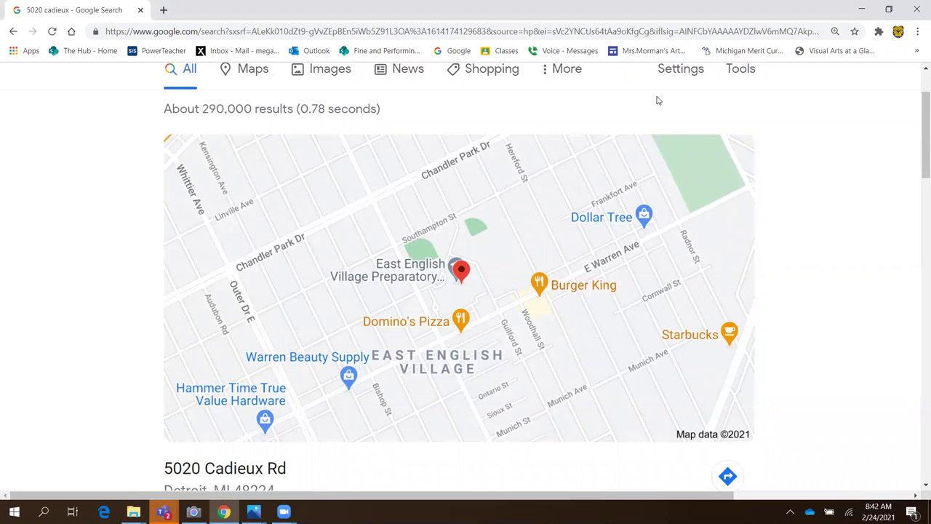
left_click(257, 78)
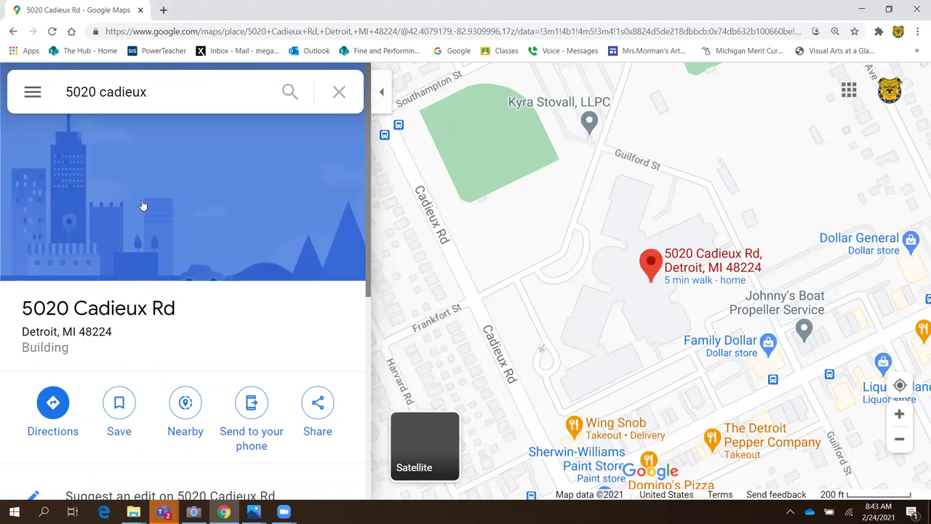
left_click(26, 95)
left_click(104, 157)
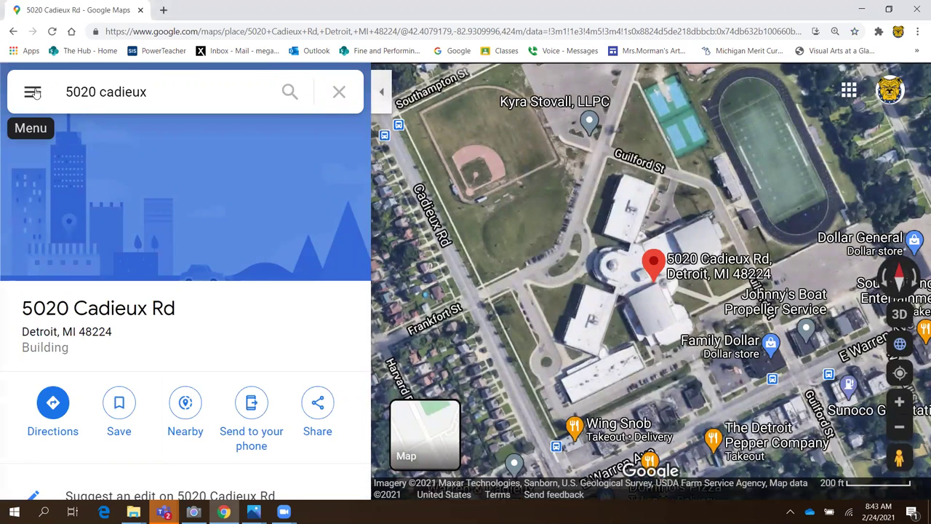
left_click(413, 168)
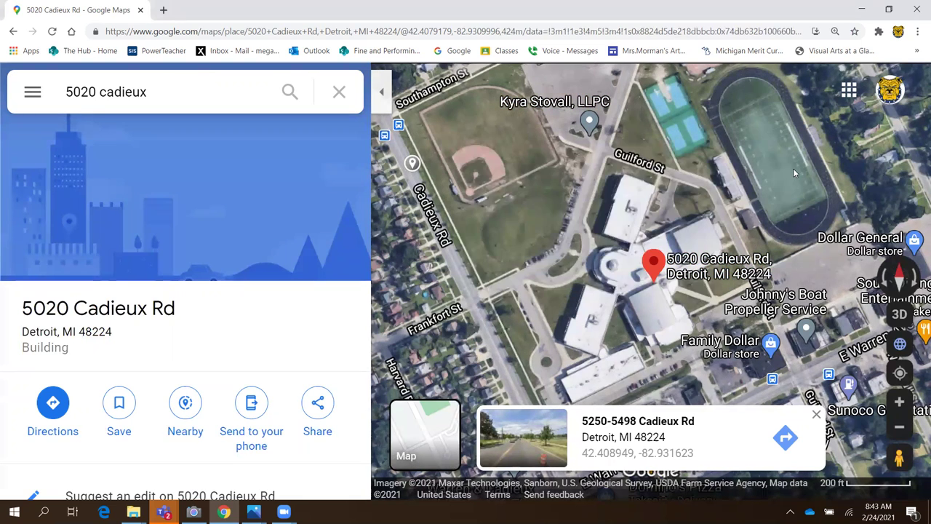
mouse_move(652, 263)
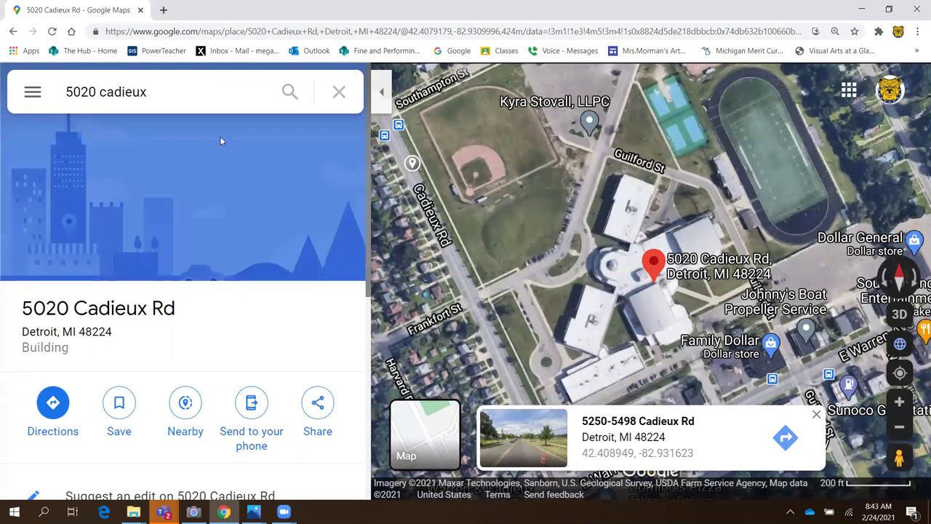
- Turn off map labels, dismiss the pin's address card, and collapse the side panel
left_click(32, 94)
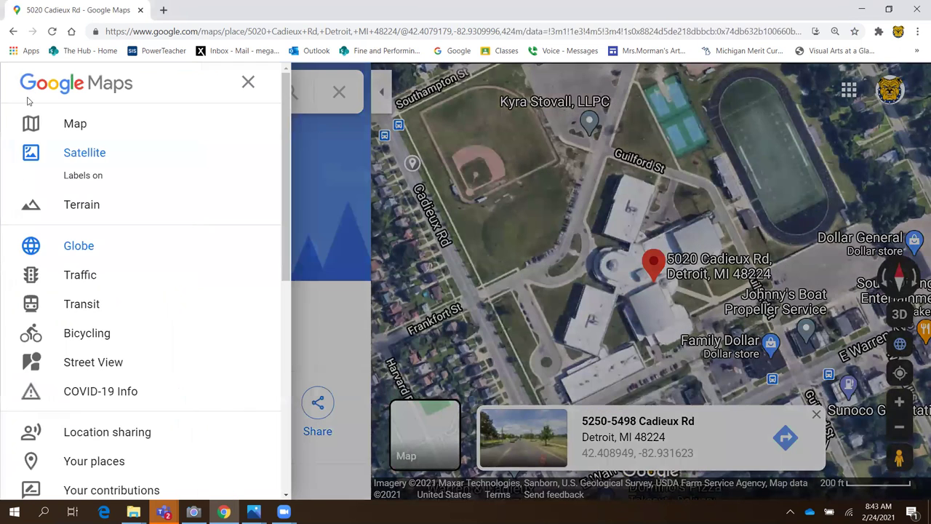
left_click(86, 177)
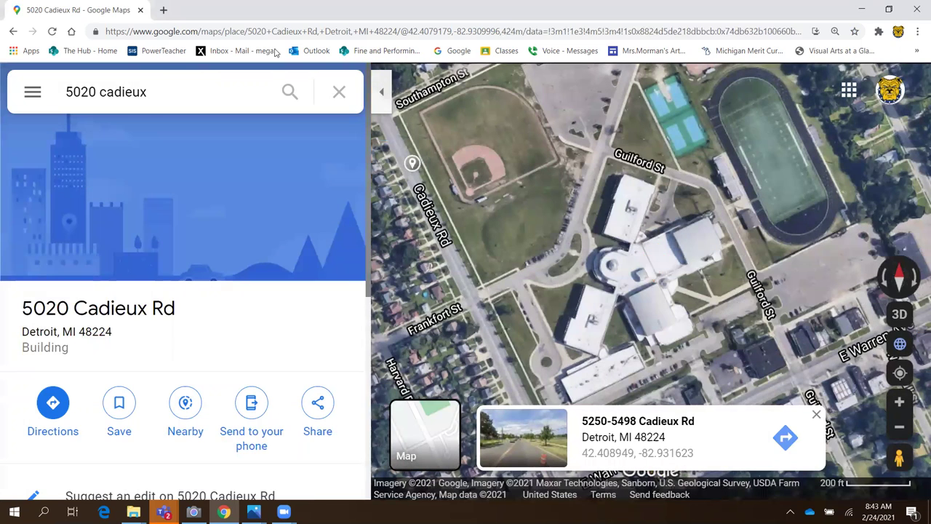
left_click(498, 283)
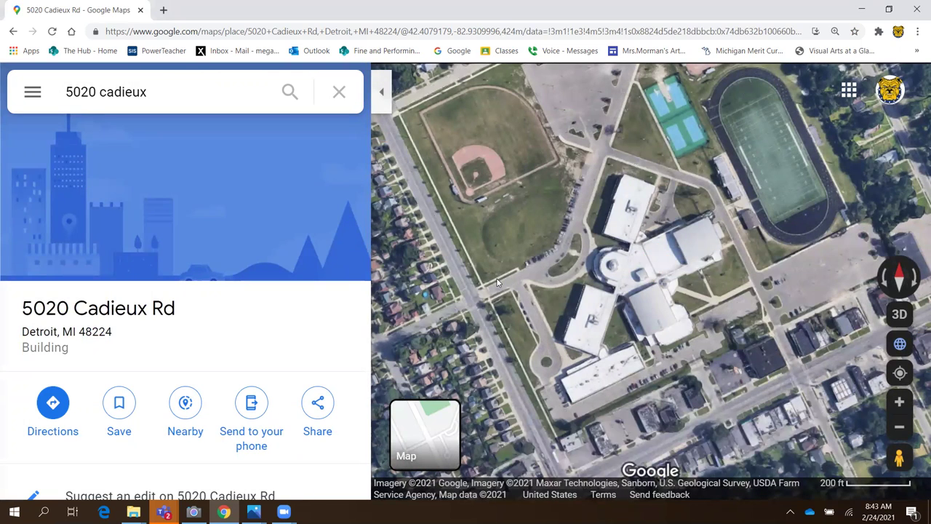
left_click(380, 94)
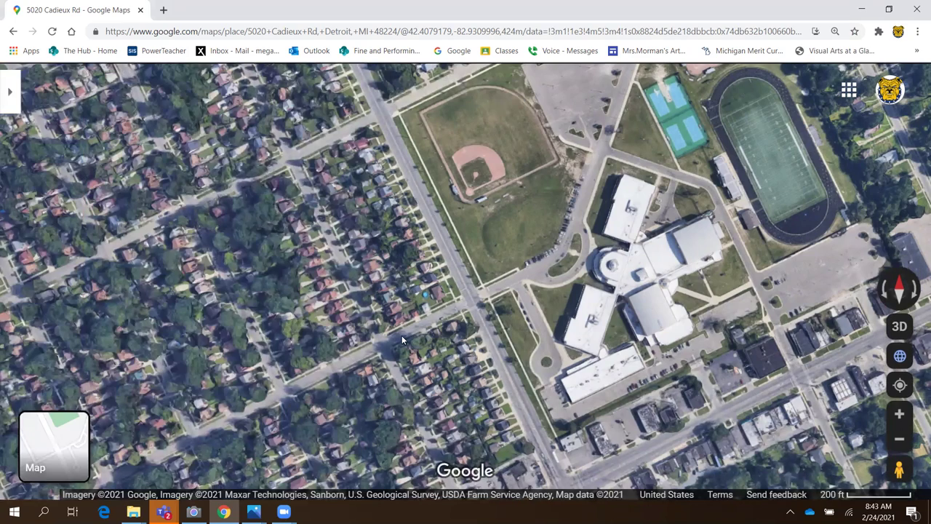
- Zoom out and pan the satellite view to centre the school grounds
scroll(402, 336, "down", 2)
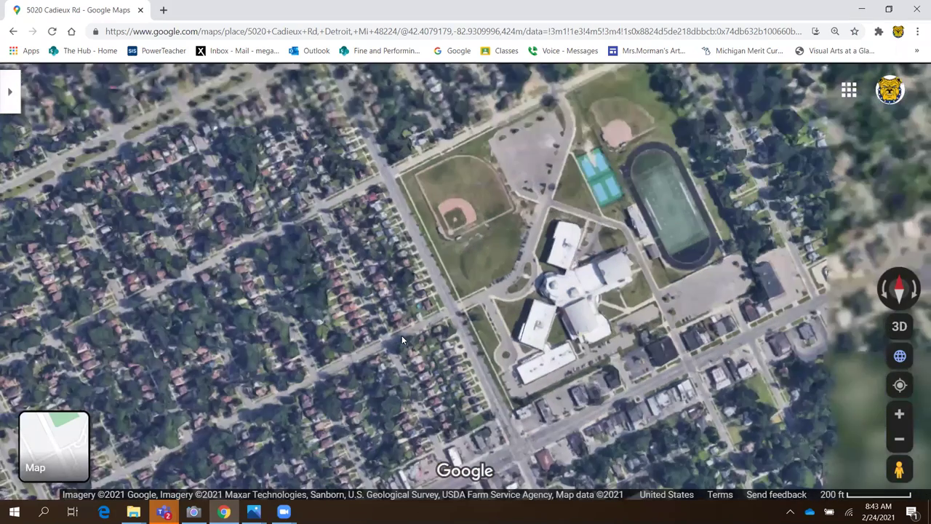
scroll(402, 336, "down", 1)
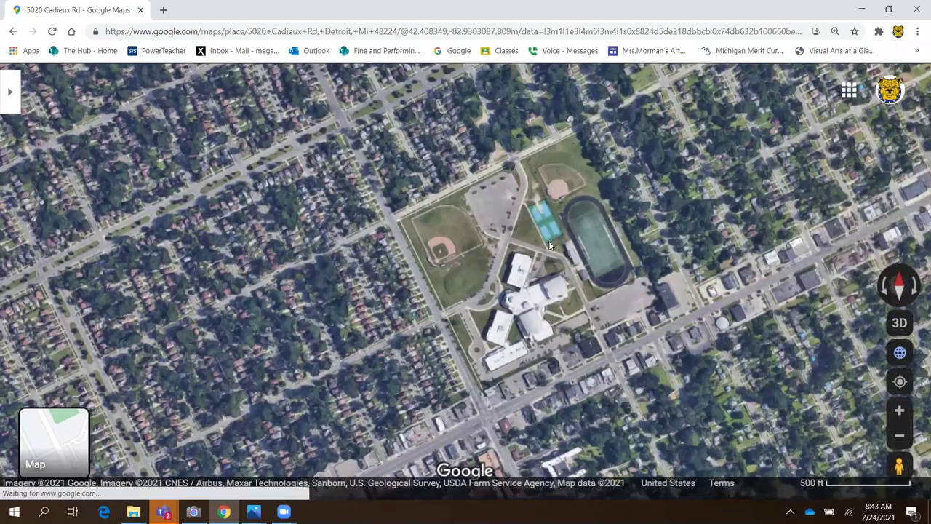
scroll(549, 246, "up", 1)
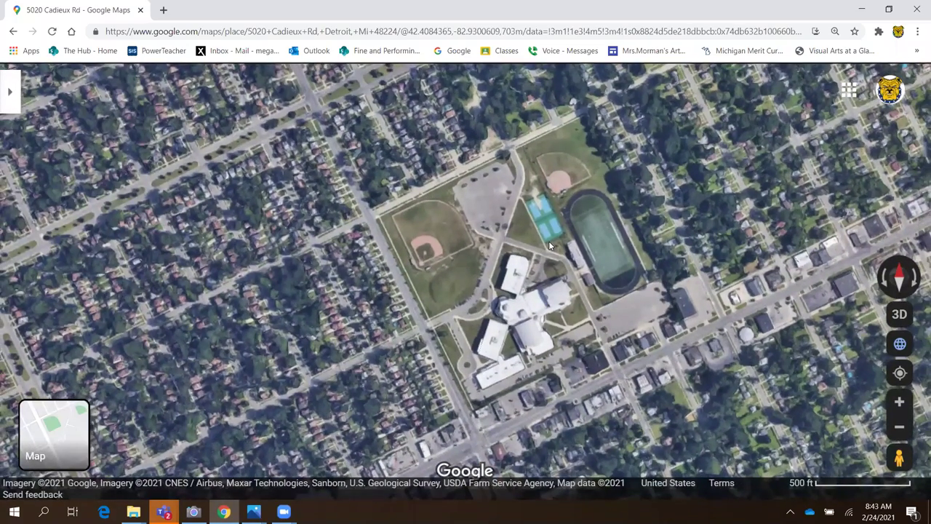
scroll(549, 241, "down", 1)
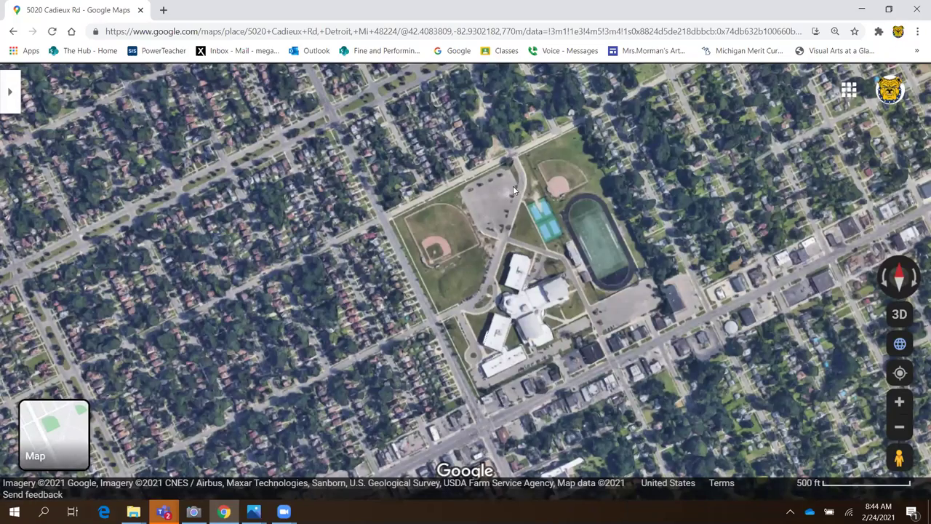
mouse_move(548, 188)
left_mouse_down()
mouse_move(577, 208)
mouse_move(654, 200)
mouse_move(608, 209)
mouse_move(560, 189)
left_mouse_up()
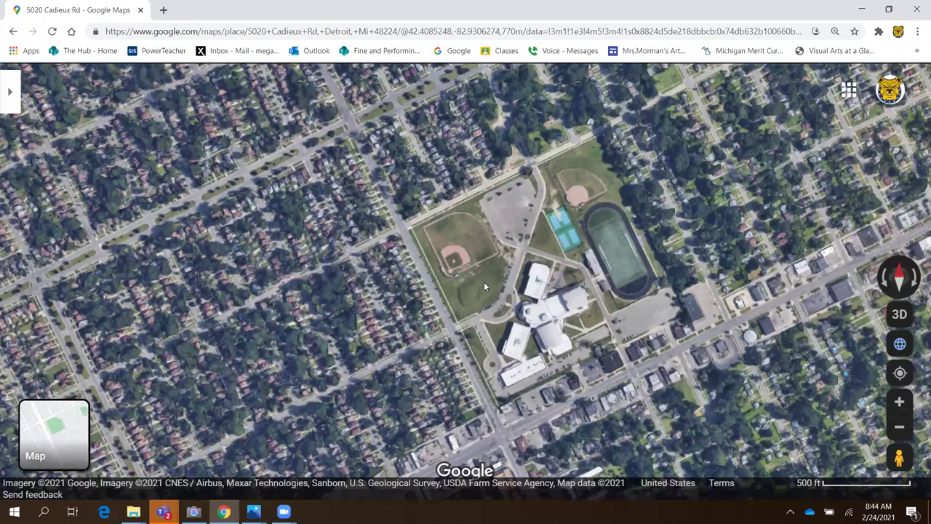
left_click(890, 10)
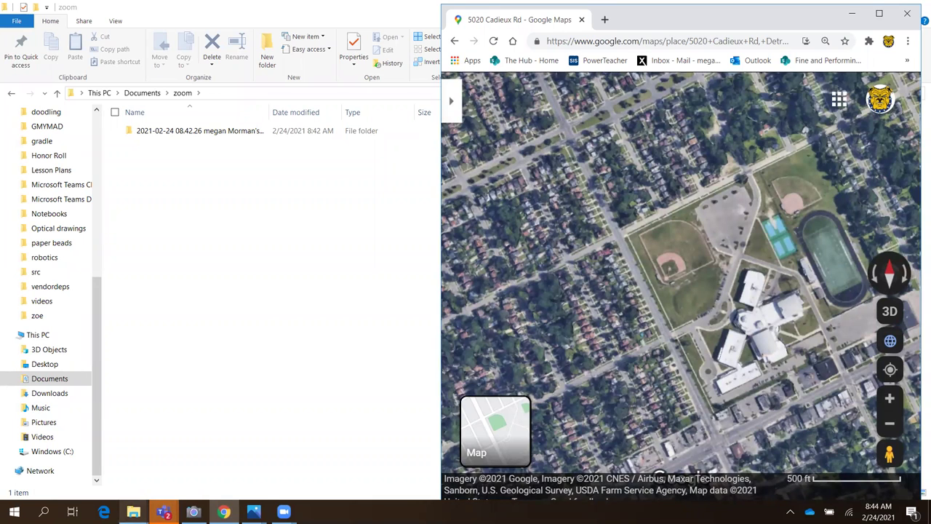
left_click(133, 511)
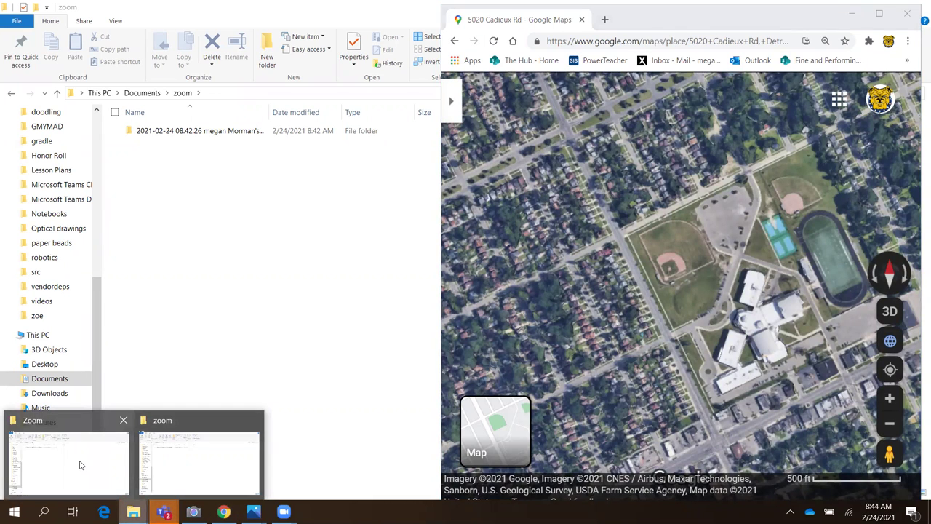
left_click(81, 465)
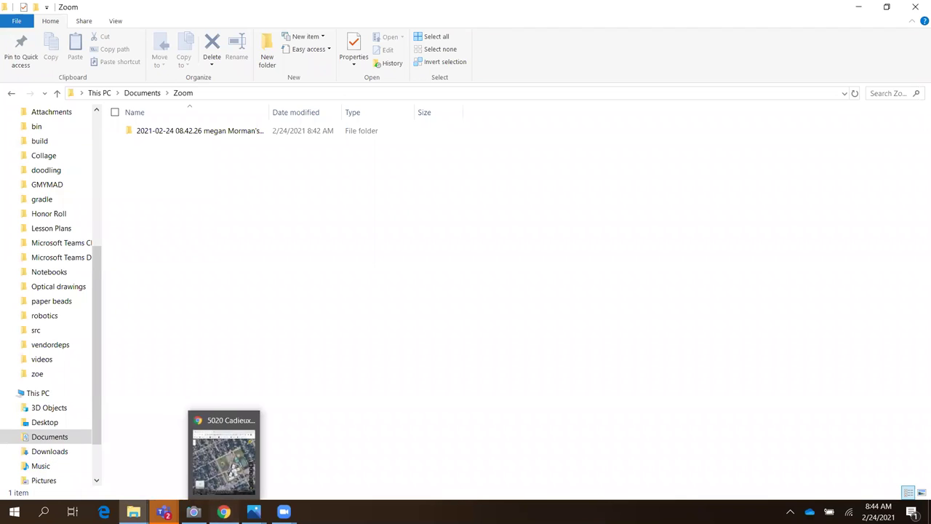
left_click(223, 511)
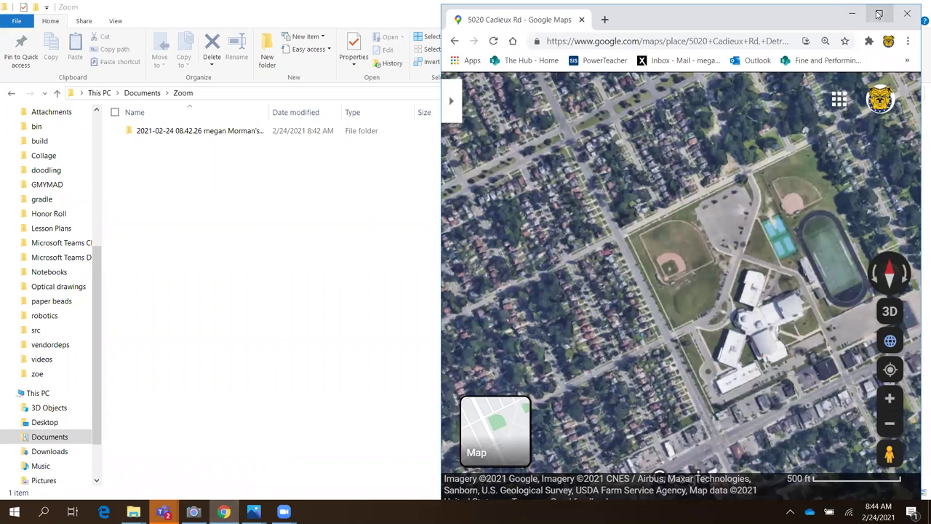
left_click(879, 14)
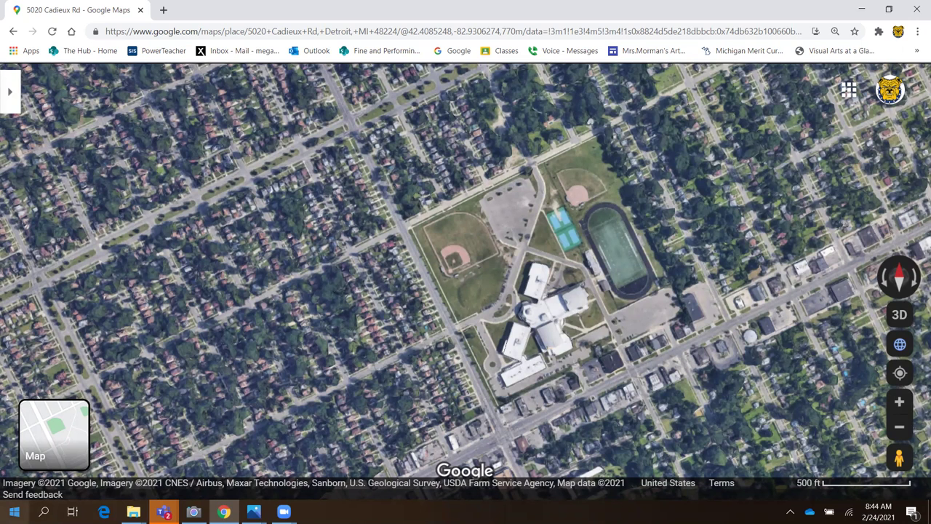
- Launch Paint 3D, start a new canvas, and paste the 1920 × 1080 Maps screenshot
left_click(14, 512)
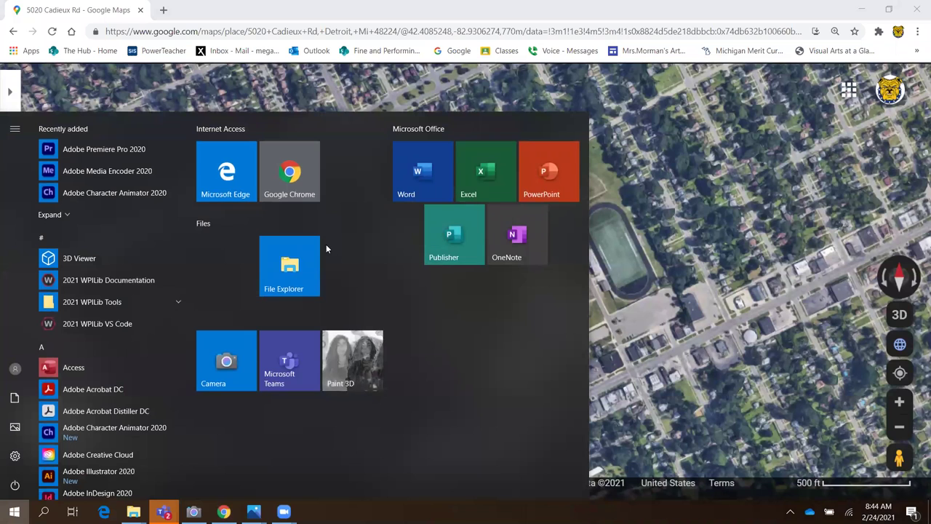
left_click(362, 359)
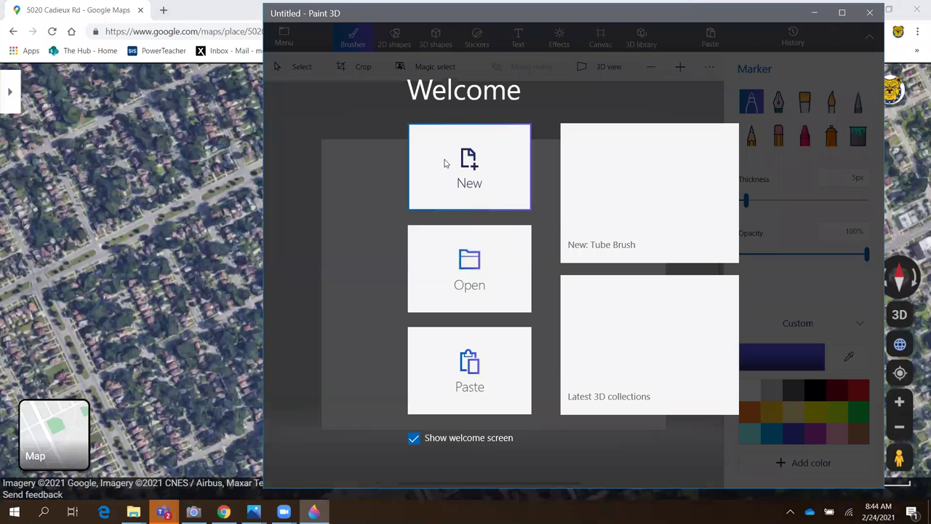
left_click(459, 164)
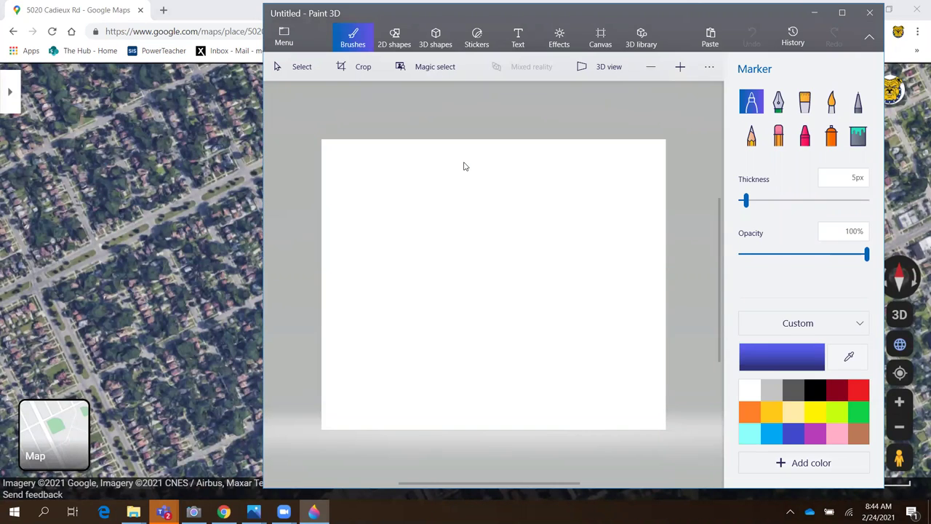
key("ctrl+v")
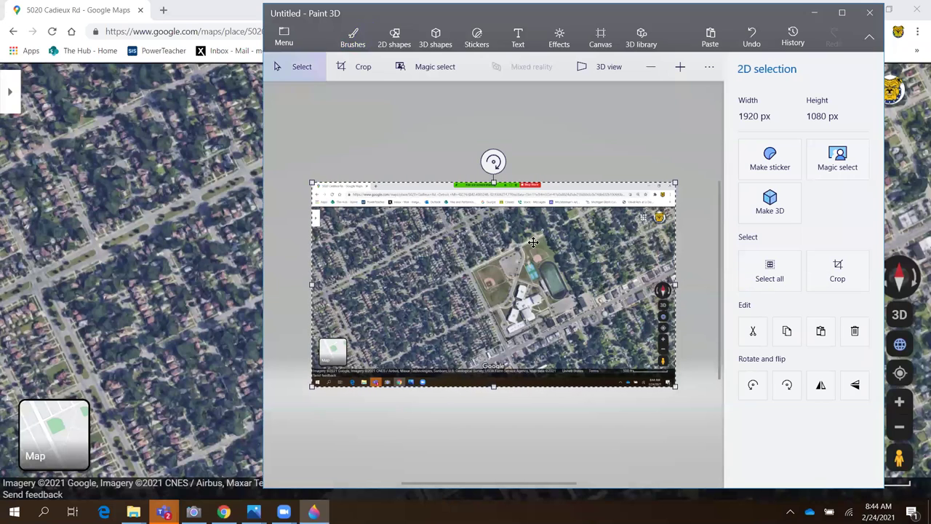
- Crop the screenshot on all four sides to about 725 × 803 px around the school campus
left_click(358, 69)
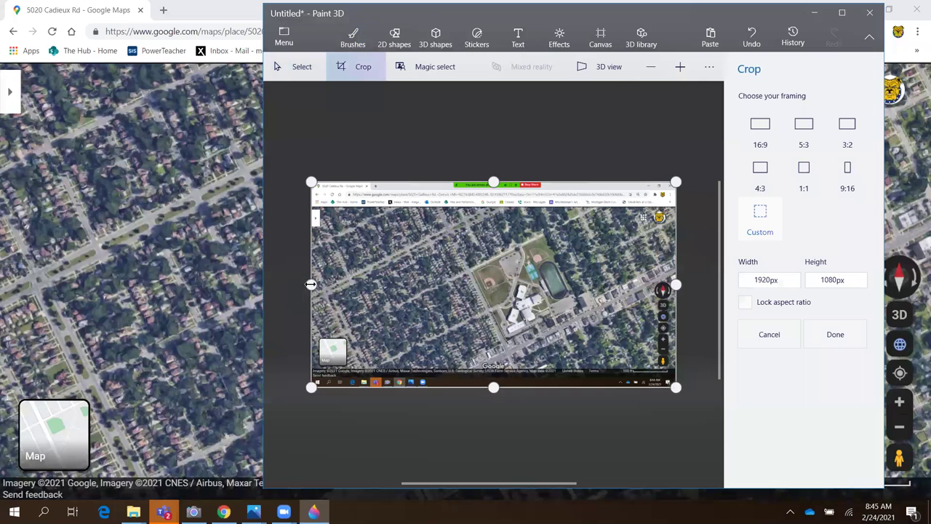
left_click_drag(311, 284, 452, 277)
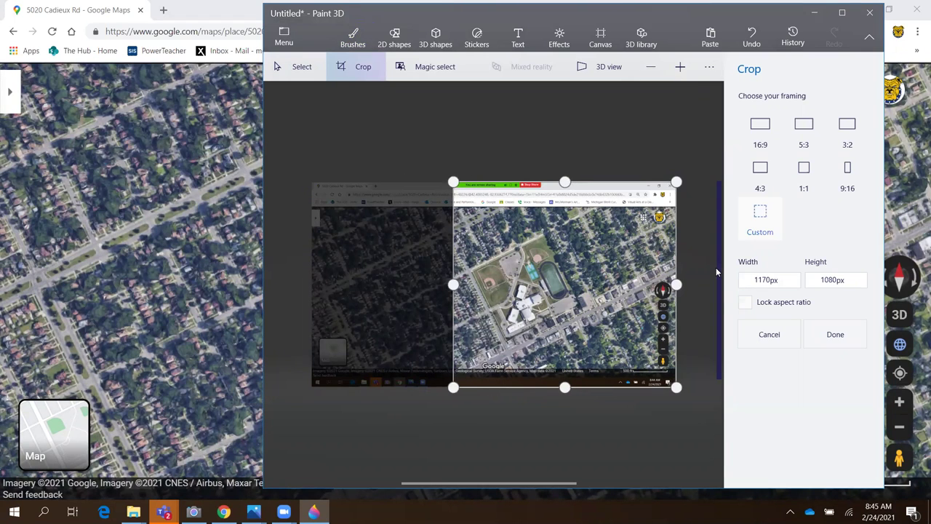
left_click_drag(678, 281, 592, 284)
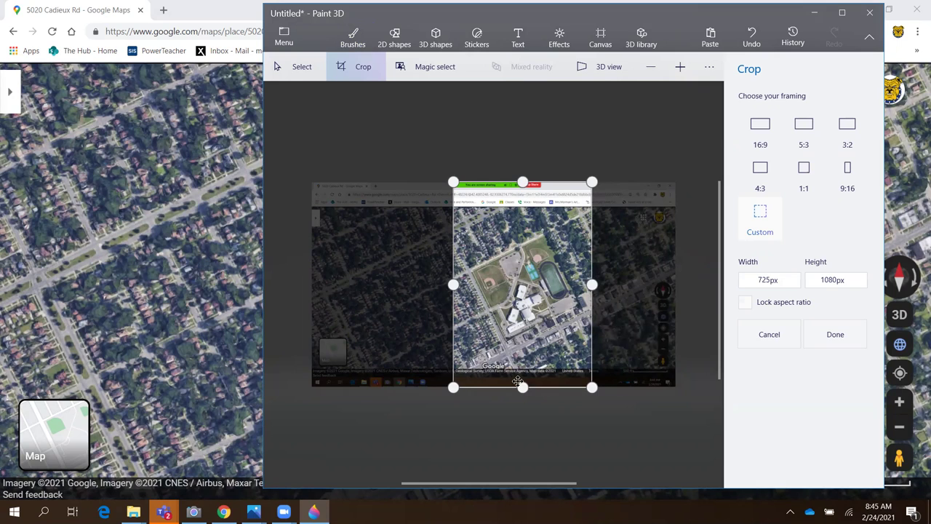
left_click_drag(522, 387, 523, 360)
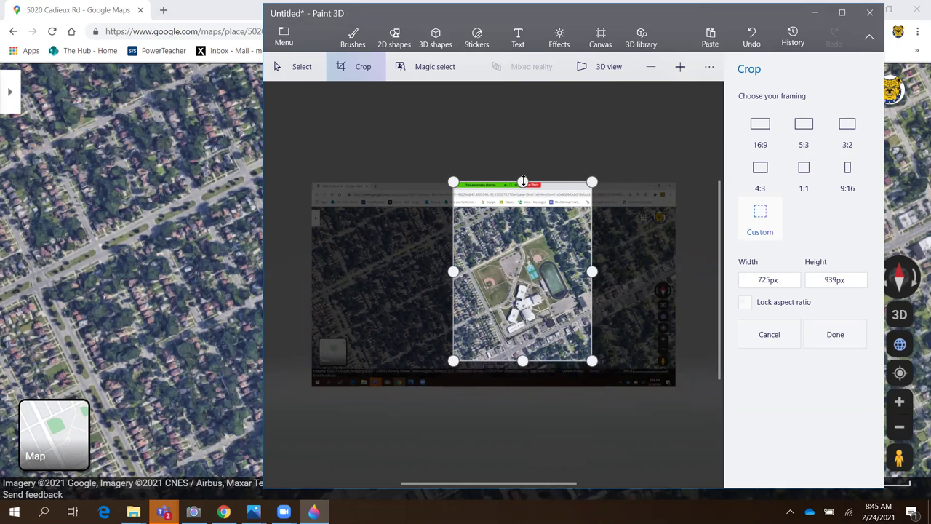
left_click_drag(523, 182, 512, 208)
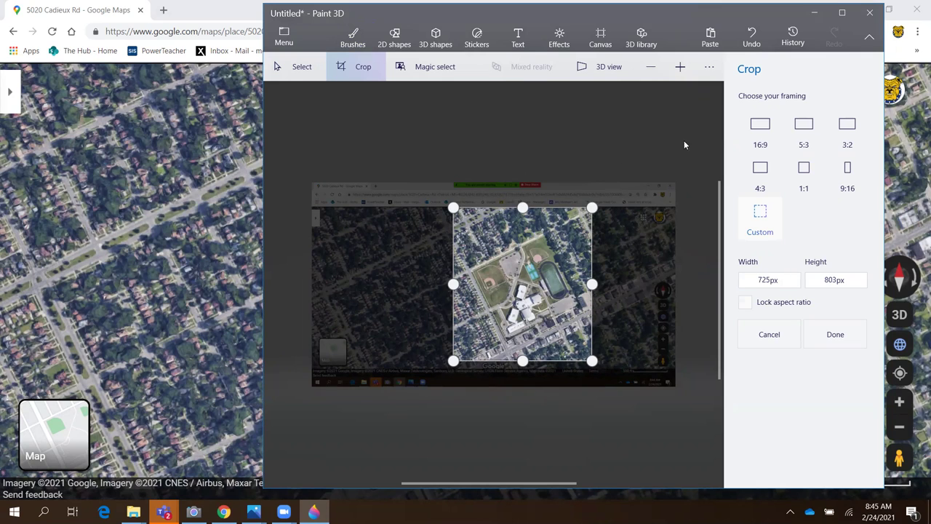
- Open the Save as options for the cropped image, then cancel without saving
left_click(284, 38)
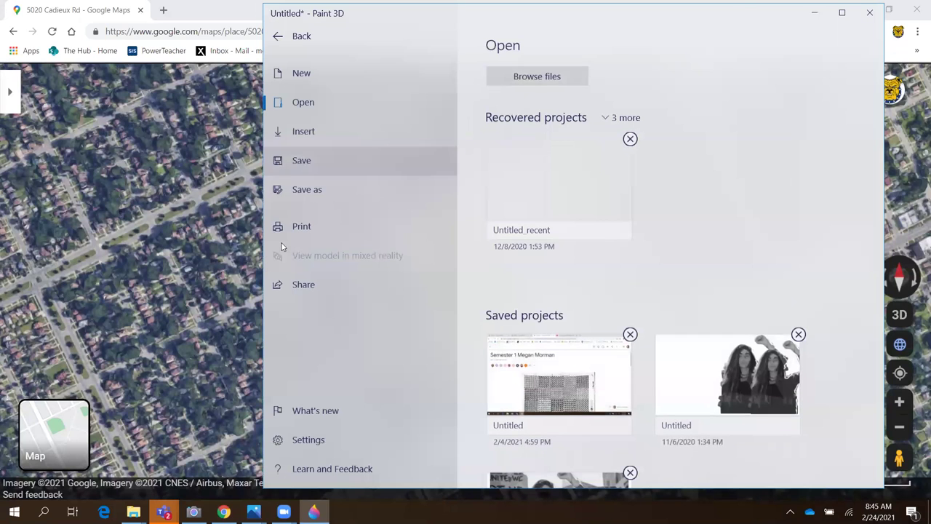
left_click(298, 192)
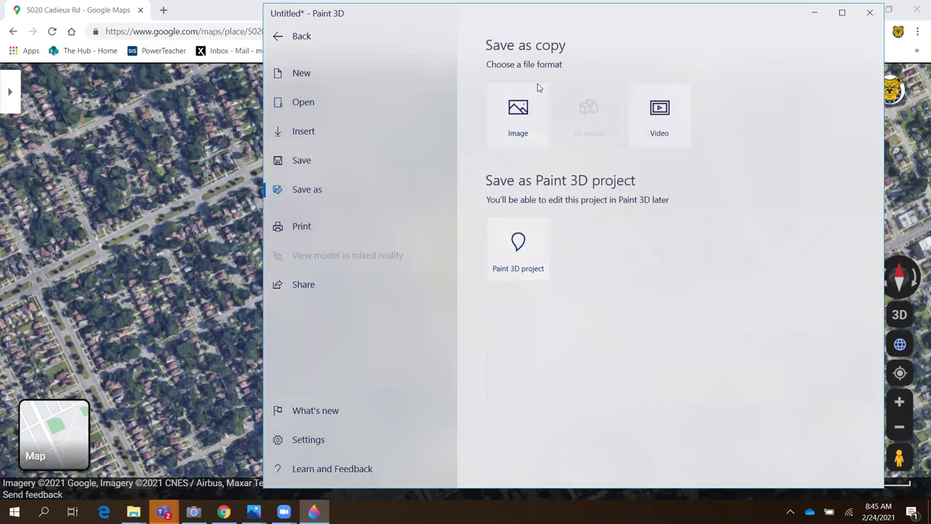
key("Escape")
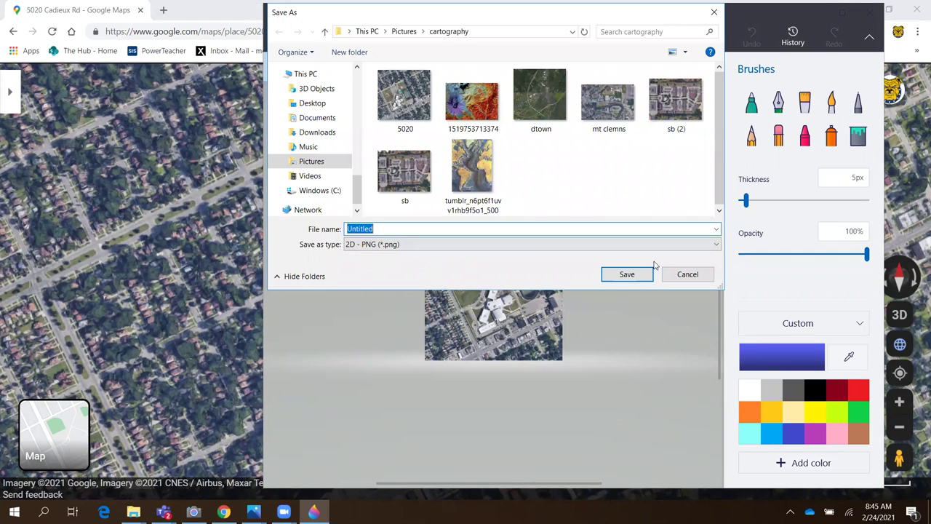
left_click(685, 273)
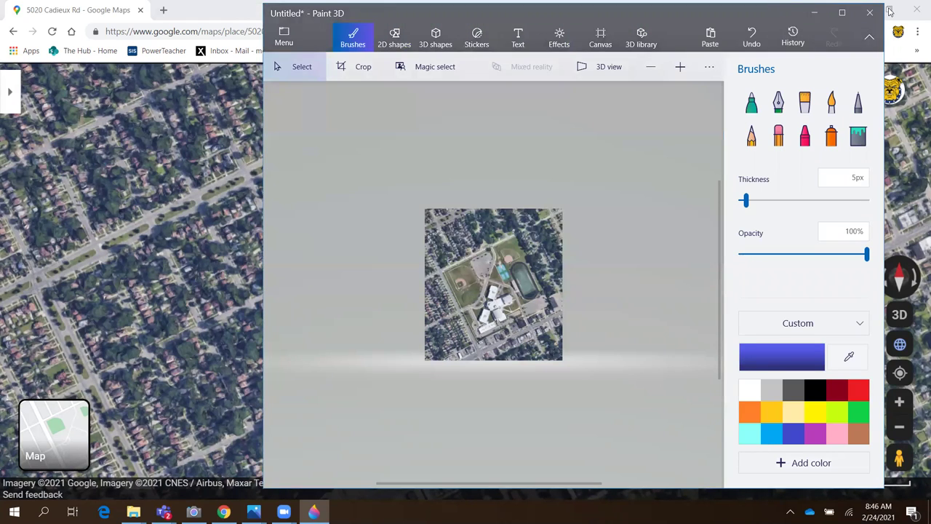
- Close Paint 3D choosing Don't save, and bring up the open File Explorer windows
left_click(870, 13)
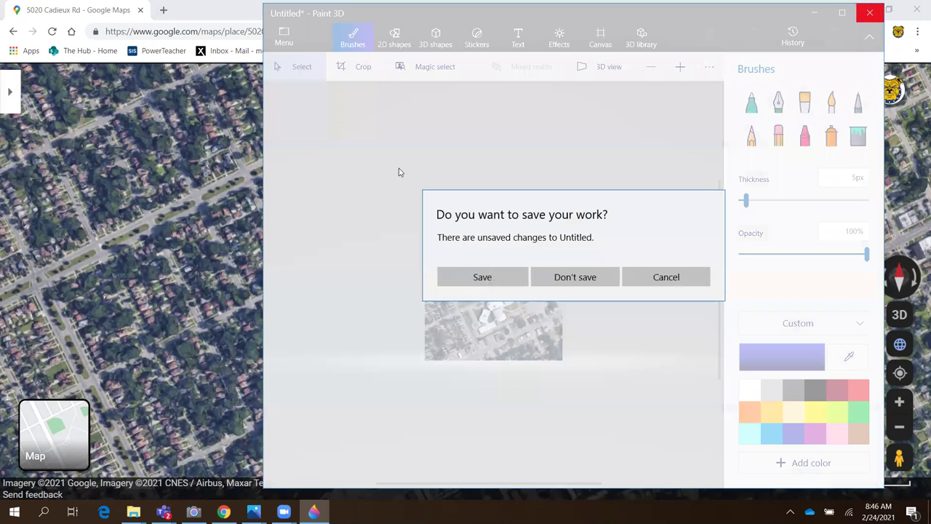
left_click(565, 283)
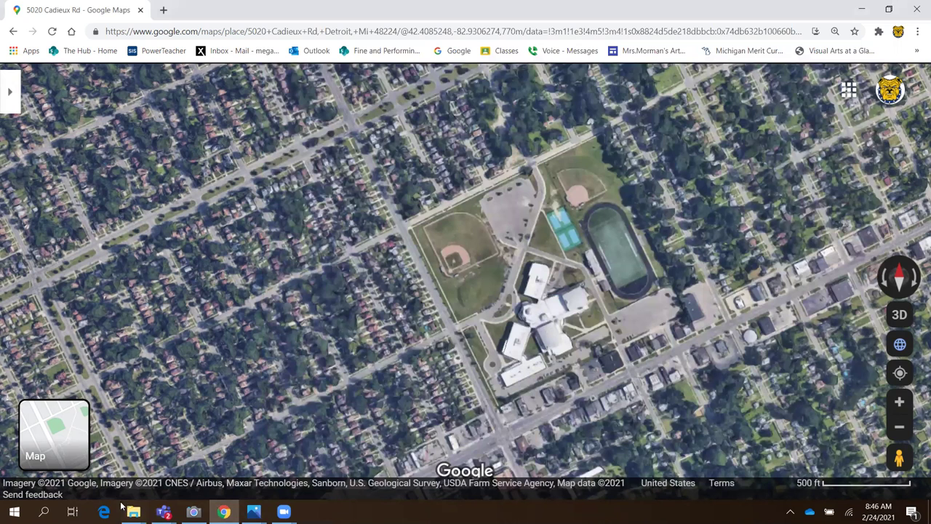
left_click(133, 511)
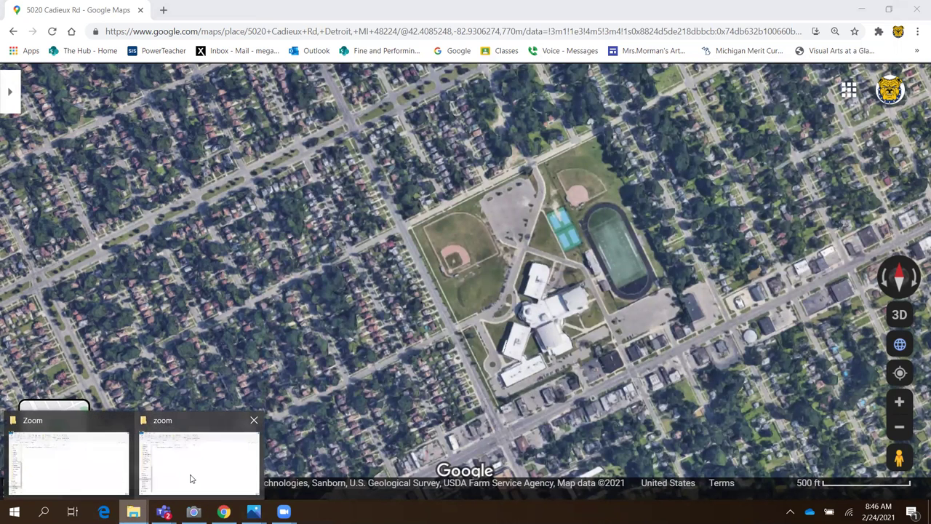
- Open 5020.png from the Pictures\cartography folder in the Photos viewer
left_click(58, 452)
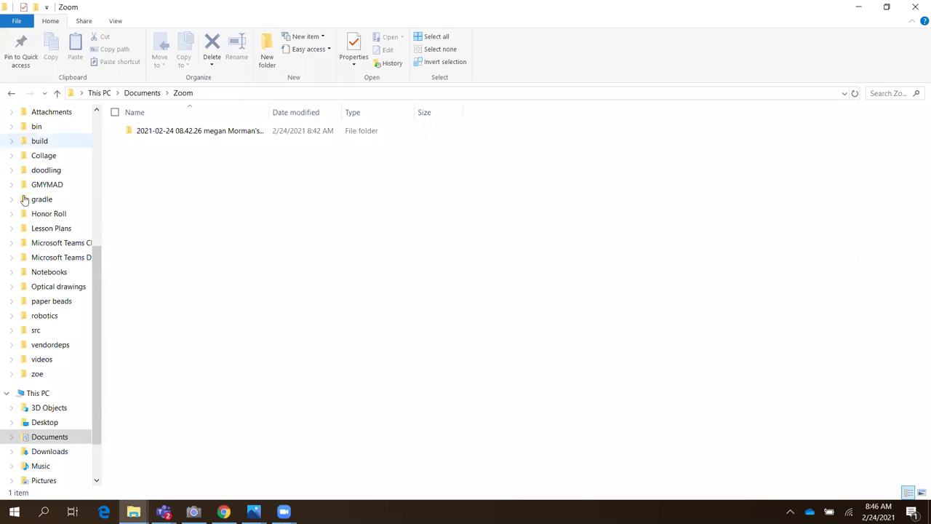
scroll(47, 451, "down", 2)
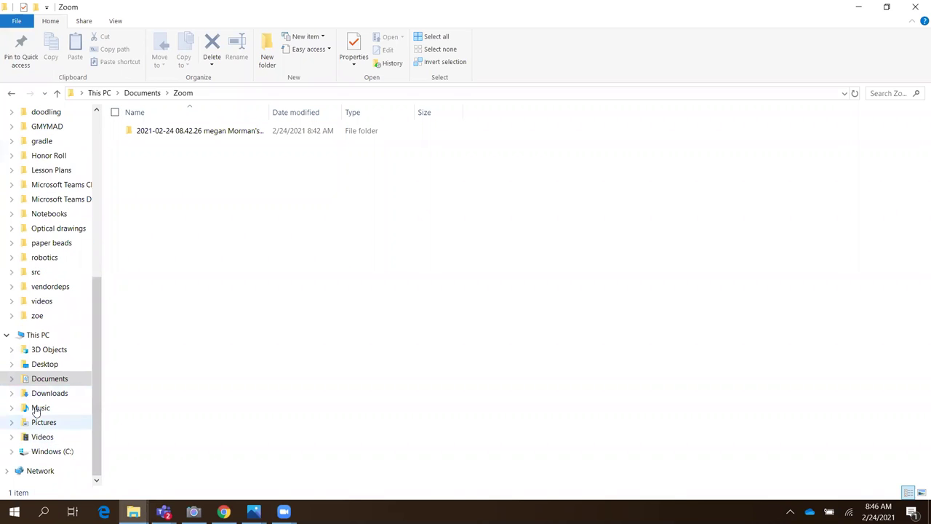
left_click(38, 423)
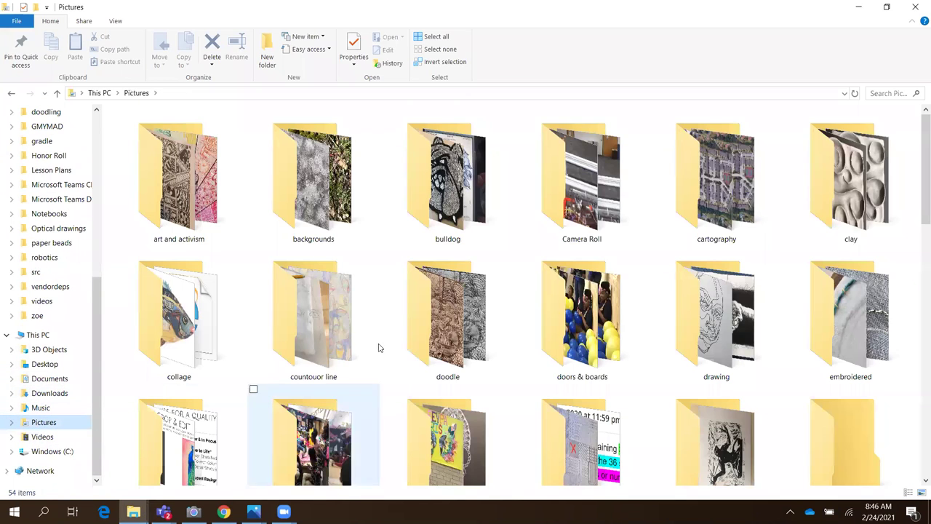
double_click(712, 169)
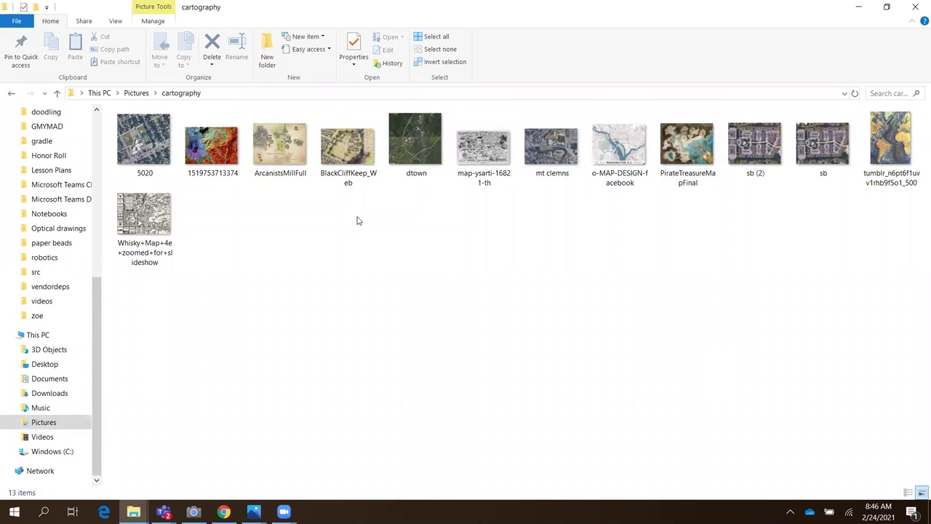
left_click(142, 150)
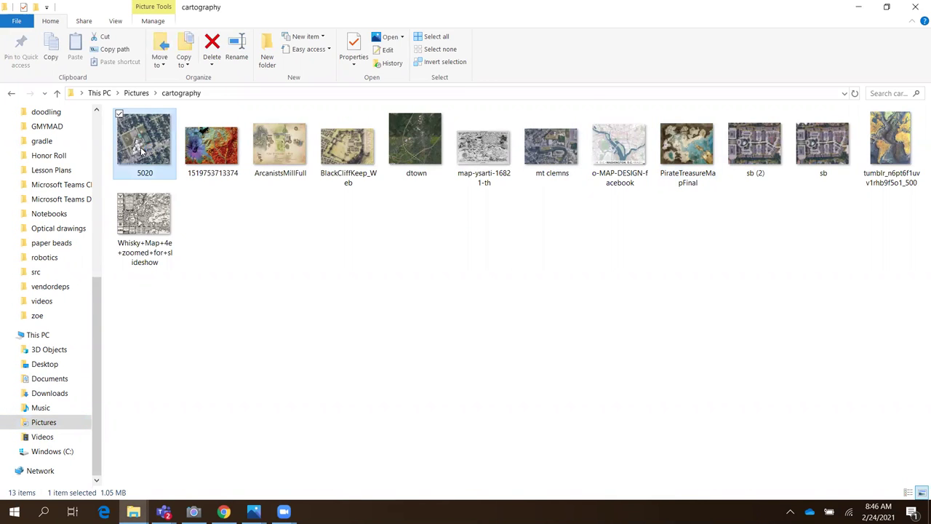
double_click(143, 150)
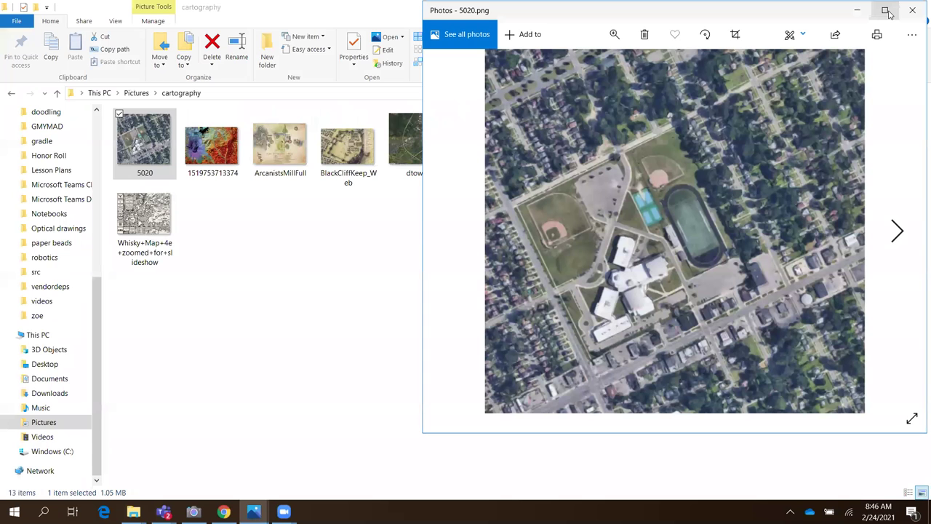
- Tile the 5020.png Photos window beside a narrowed Camera view, then open Edit & Create
left_click(889, 10)
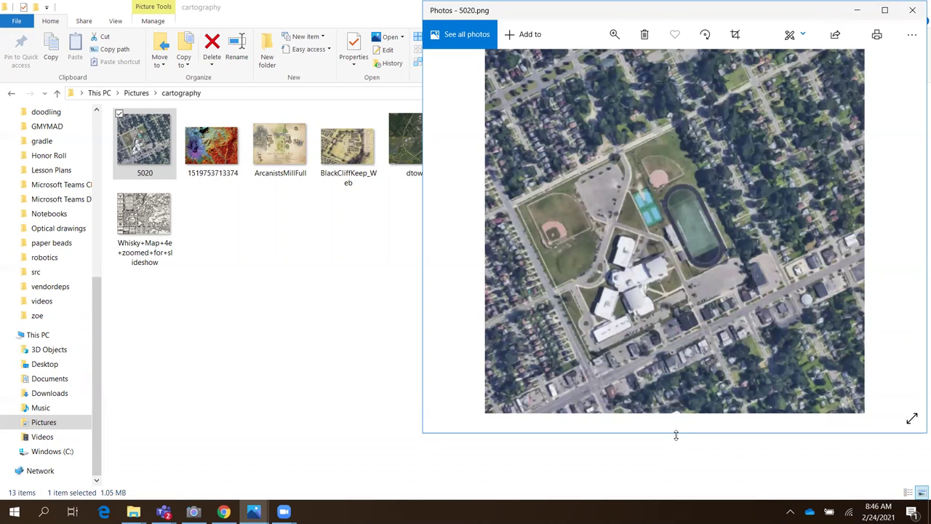
left_click_drag(675, 433, 676, 499)
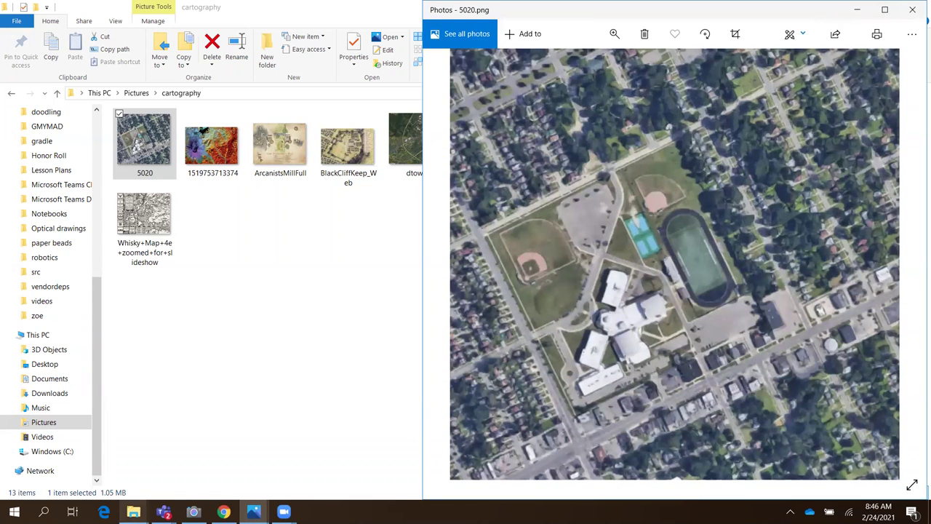
left_click(193, 512)
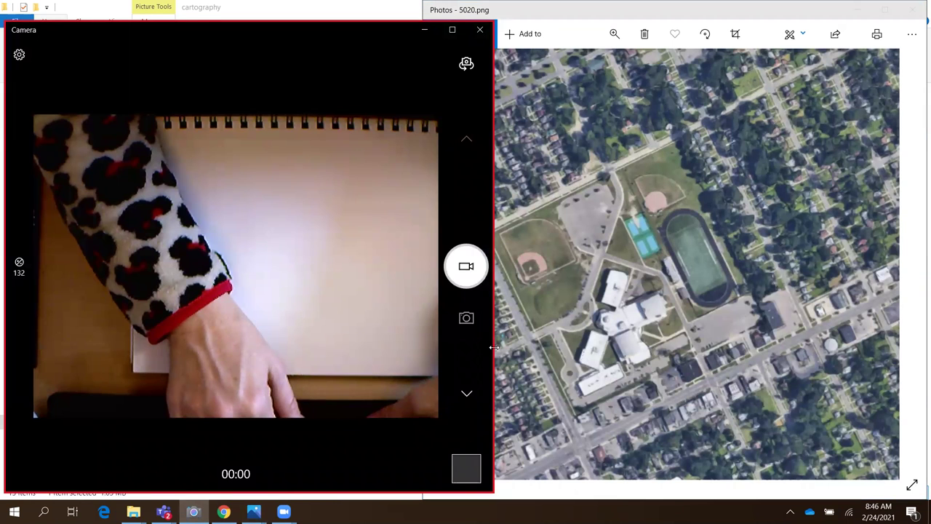
left_click_drag(493, 348, 444, 350)
left_click(685, 264)
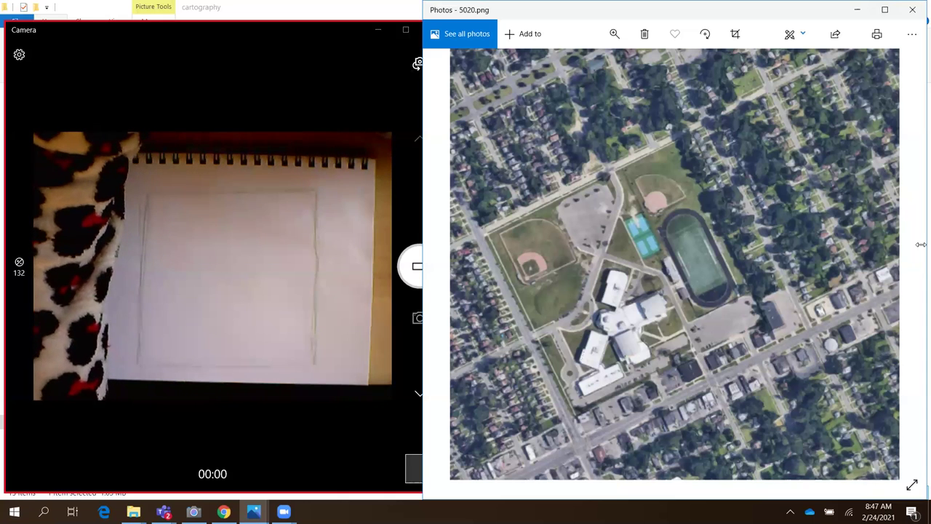
left_click(793, 34)
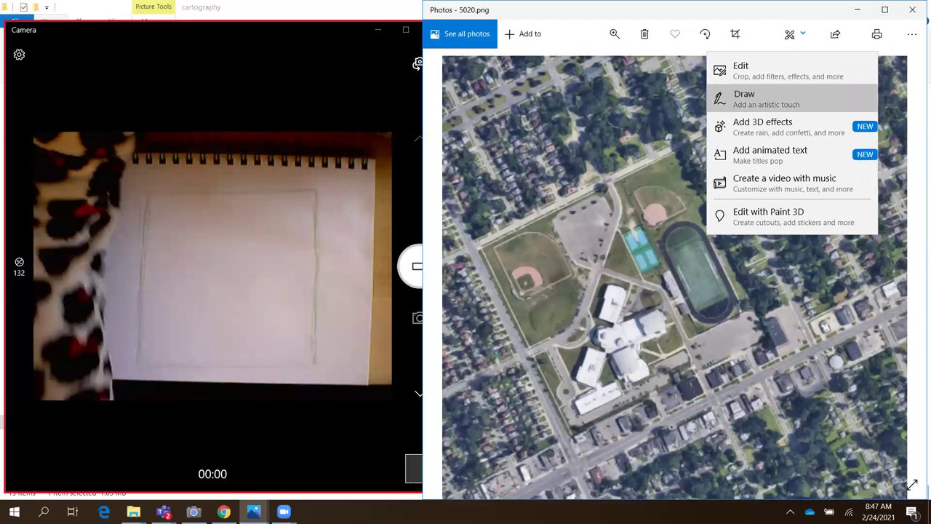
- Using the ballpoint pen, draw three horizontal and three vertical blue lines across the map
left_click(749, 98)
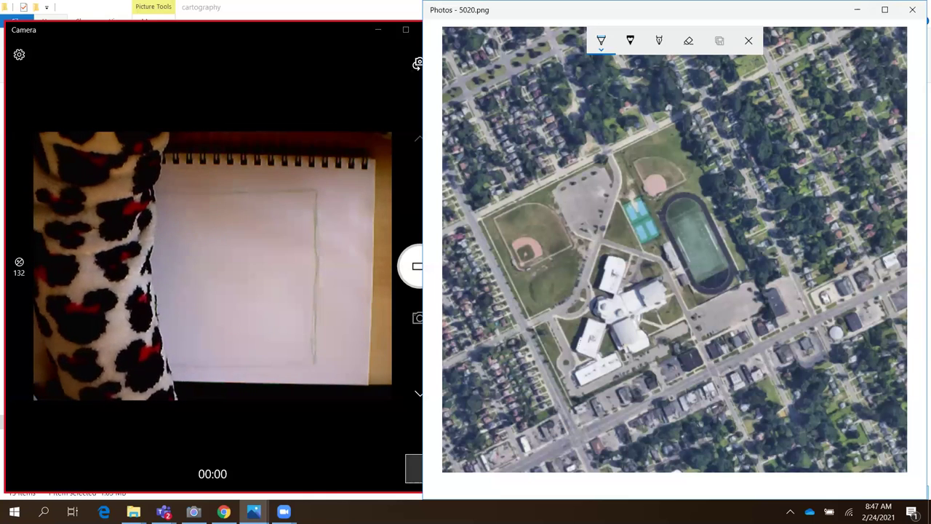
left_click_drag(442, 246, 907, 227)
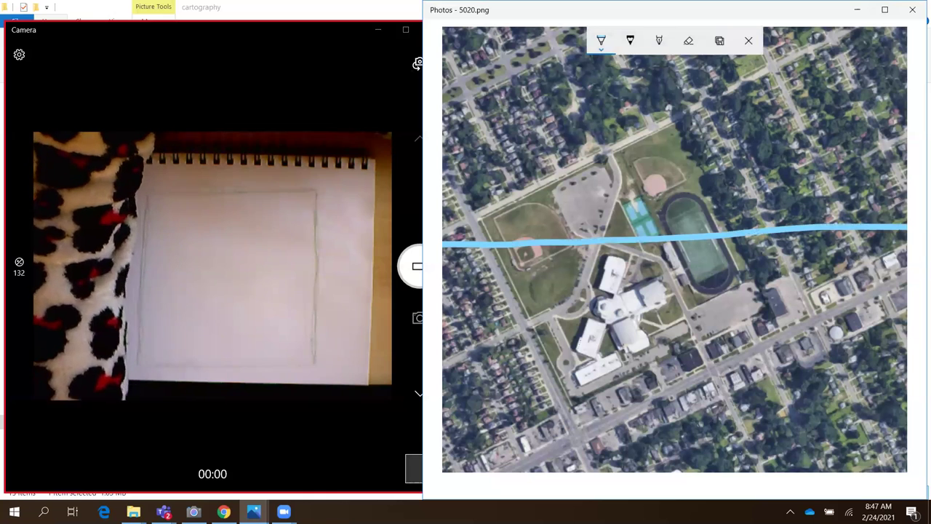
left_click_drag(665, 470, 657, 48)
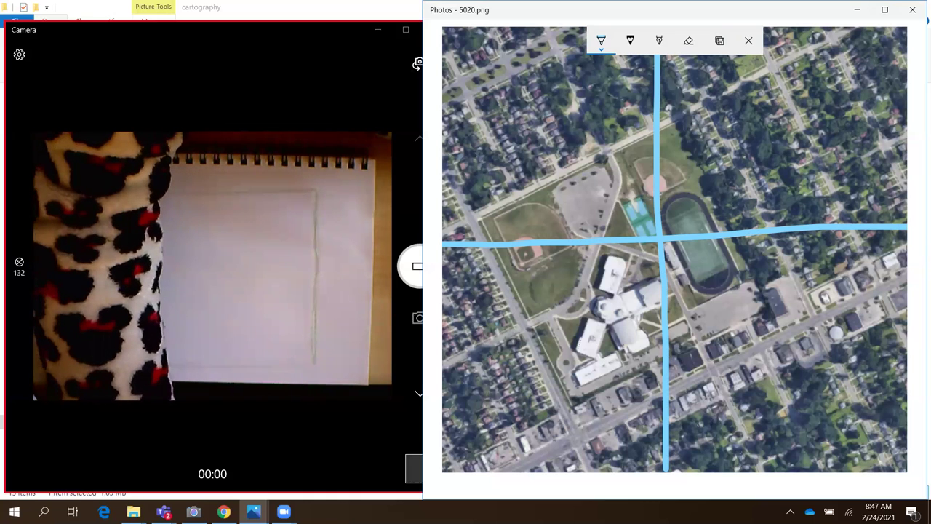
left_click_drag(444, 119, 896, 110)
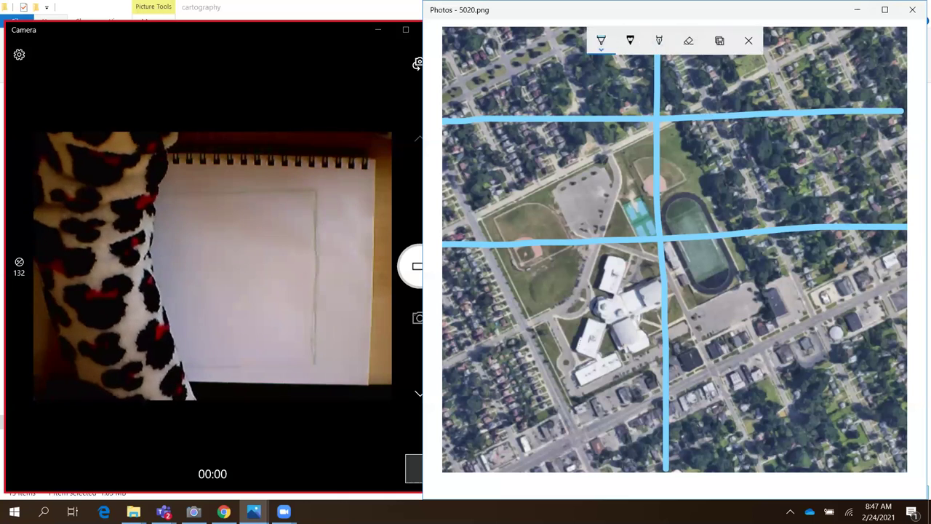
left_click_drag(453, 378, 906, 378)
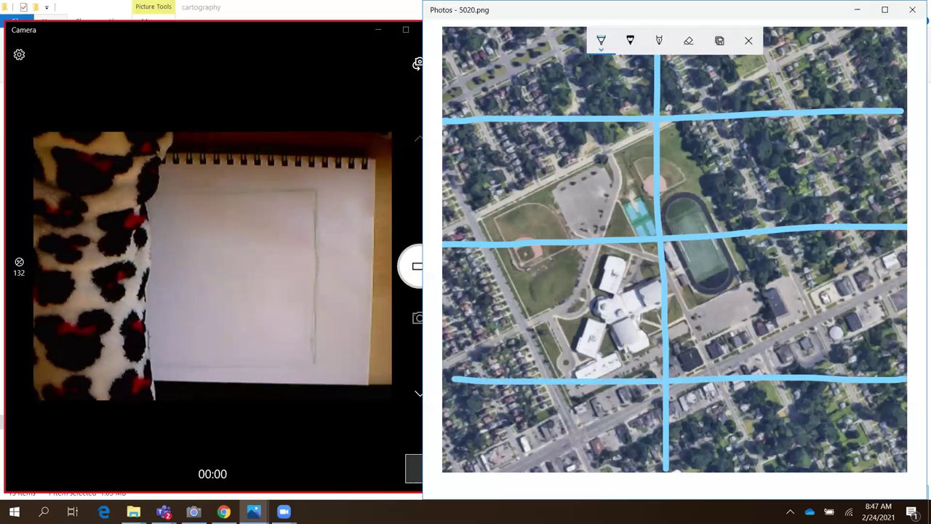
left_click_drag(547, 30, 548, 471)
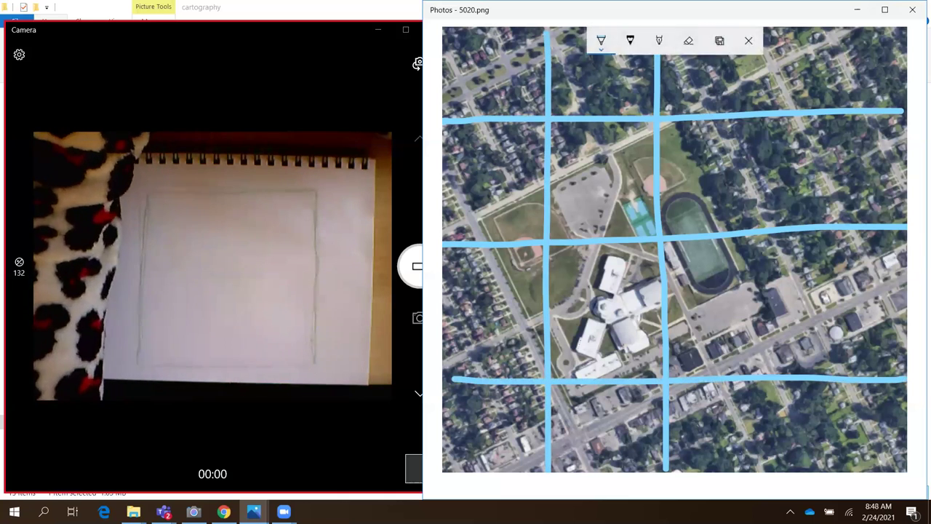
left_click_drag(797, 29, 804, 472)
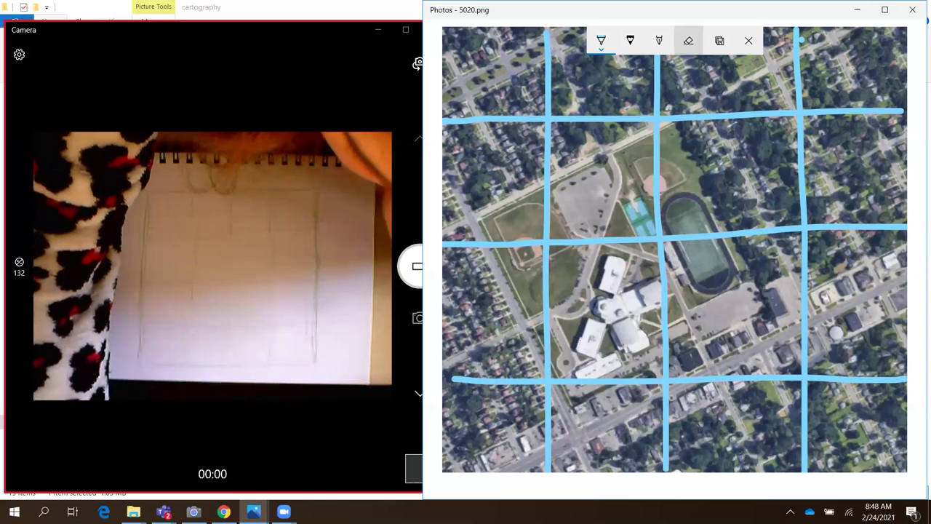
- Erase all the blue grid lines with the eraser, then reselect the ballpoint pen
left_click(688, 41)
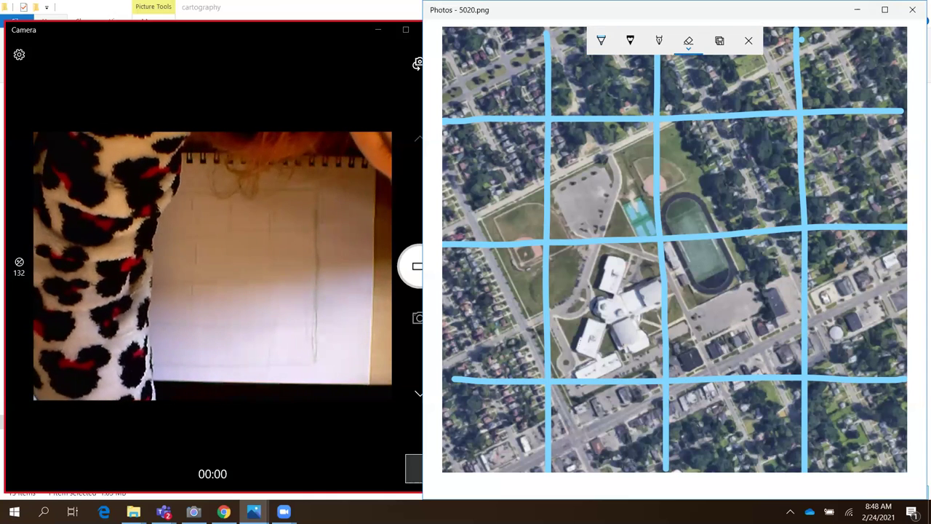
left_click_drag(728, 115, 547, 182)
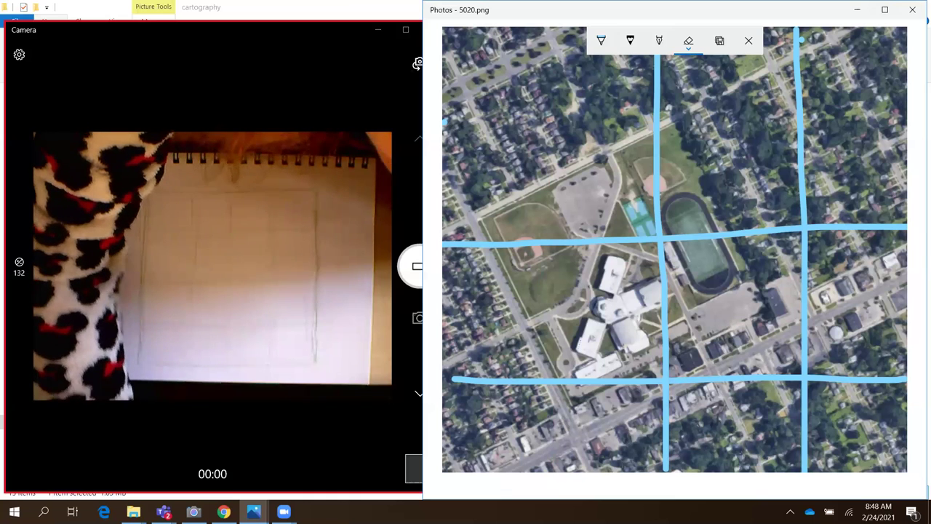
left_click_drag(800, 349, 640, 408)
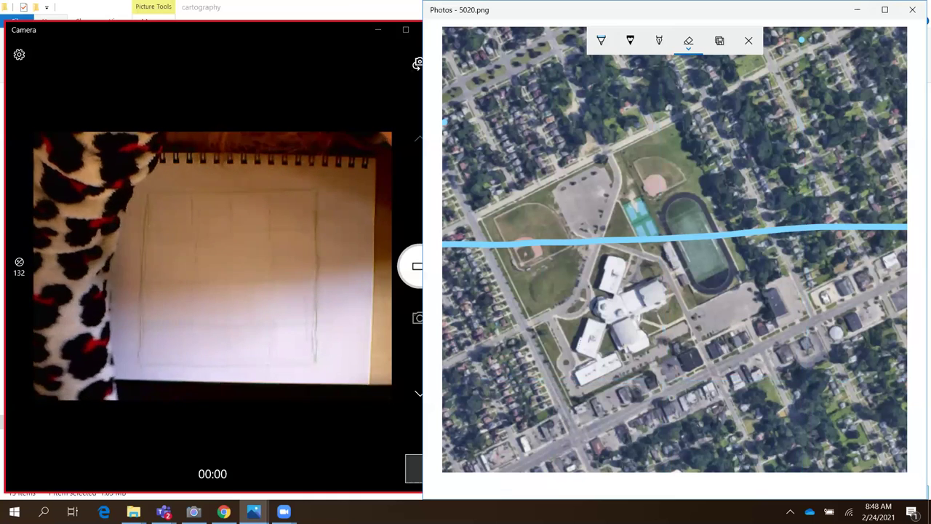
left_click(655, 237)
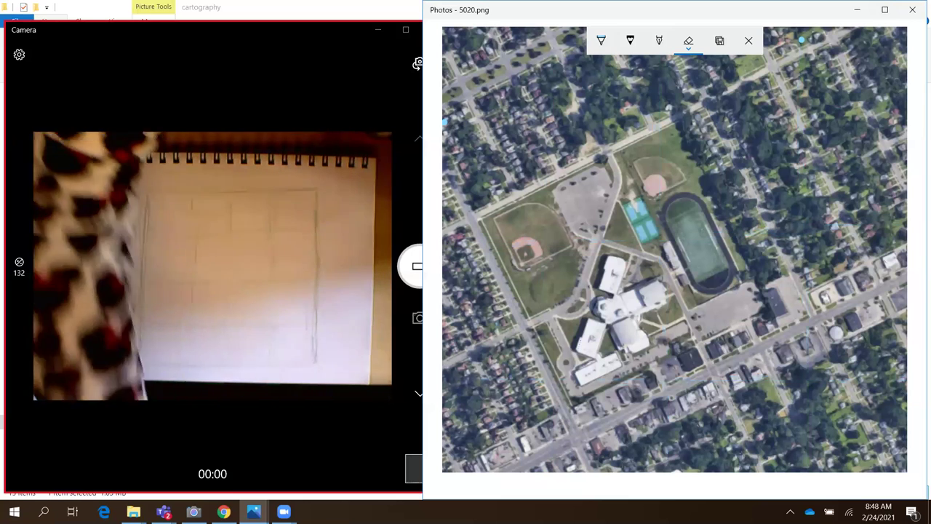
left_click(600, 40)
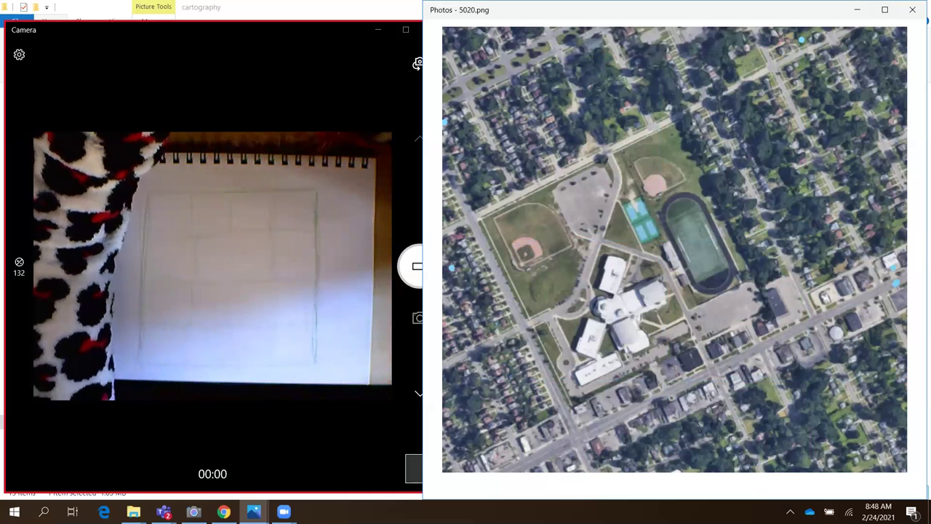
- Make the blue ballpoint pen stroke much thicker by setting its size near maximum
left_click(600, 40)
left_click_drag(579, 313, 688, 313)
left_click(920, 244)
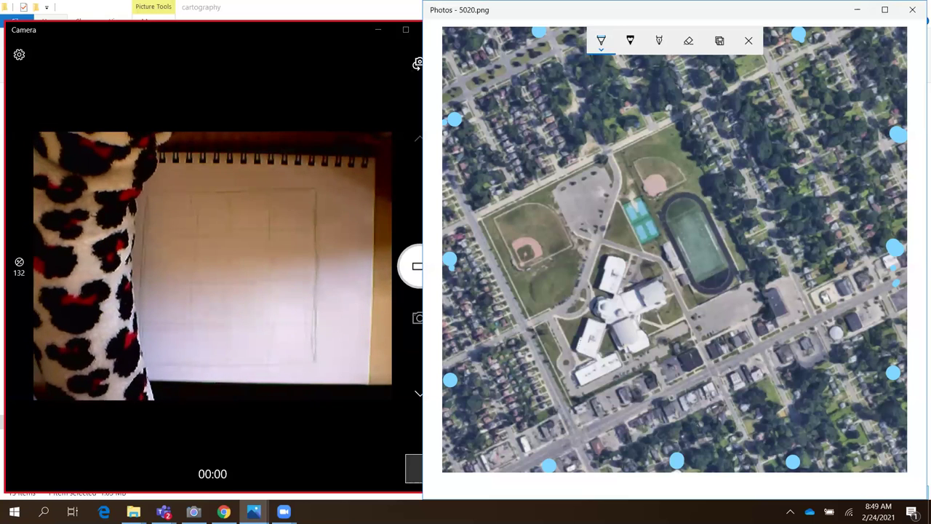
- Trace the bottom, left, top and right streets around the school in thick blue ink
left_click_drag(512, 469, 570, 444)
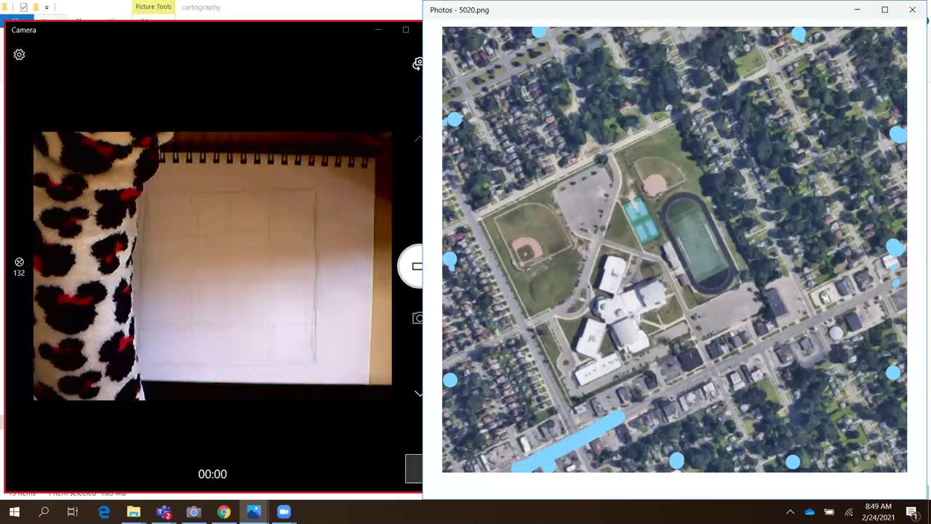
left_click_drag(638, 410, 904, 272)
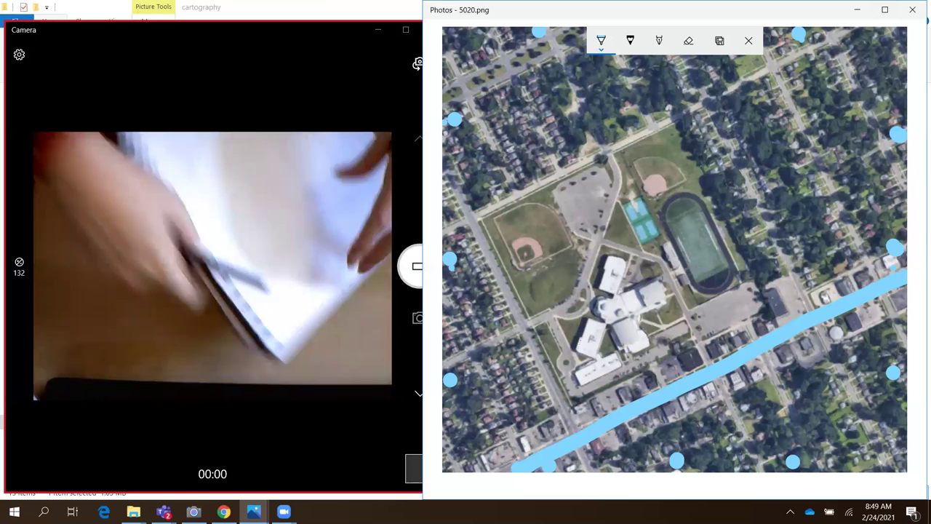
mouse_move(445, 149)
left_mouse_down()
mouse_move(465, 237)
mouse_move(592, 469)
left_mouse_up()
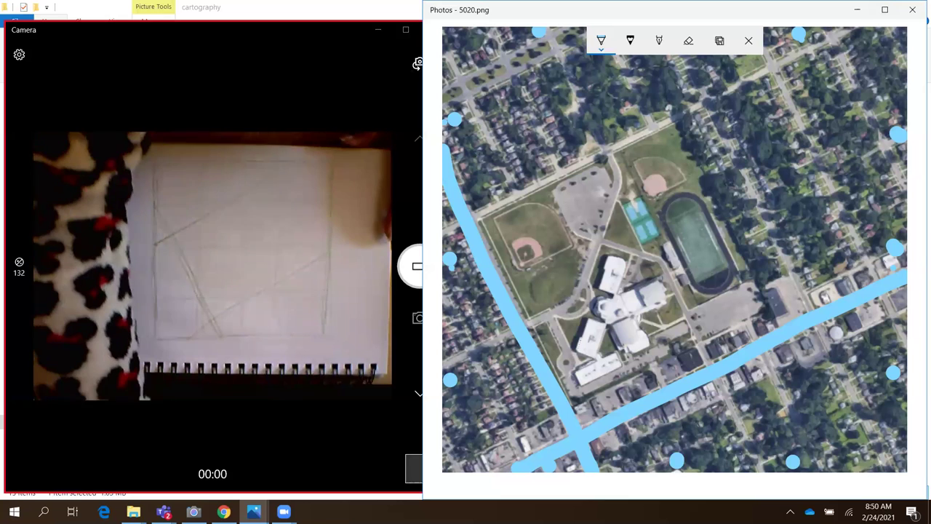
left_click_drag(446, 218, 876, 30)
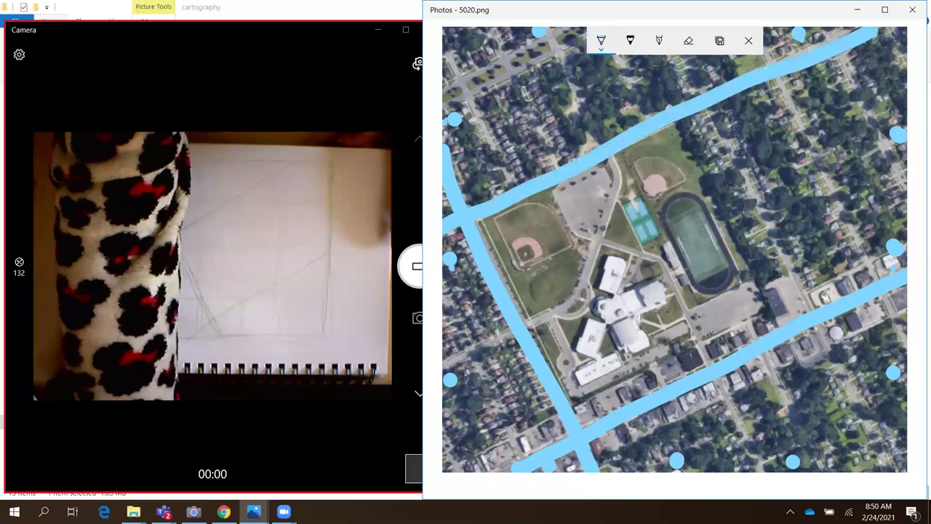
mouse_move(893, 464)
left_mouse_down()
mouse_move(771, 246)
mouse_move(688, 33)
left_mouse_up()
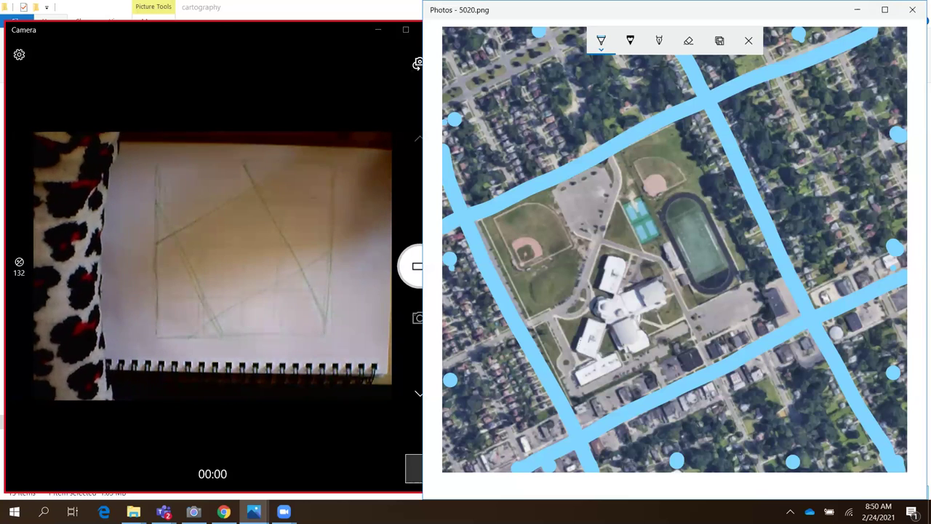
- Trace the street running south from the track and the side street reaching the school from the left
left_click_drag(760, 469, 663, 264)
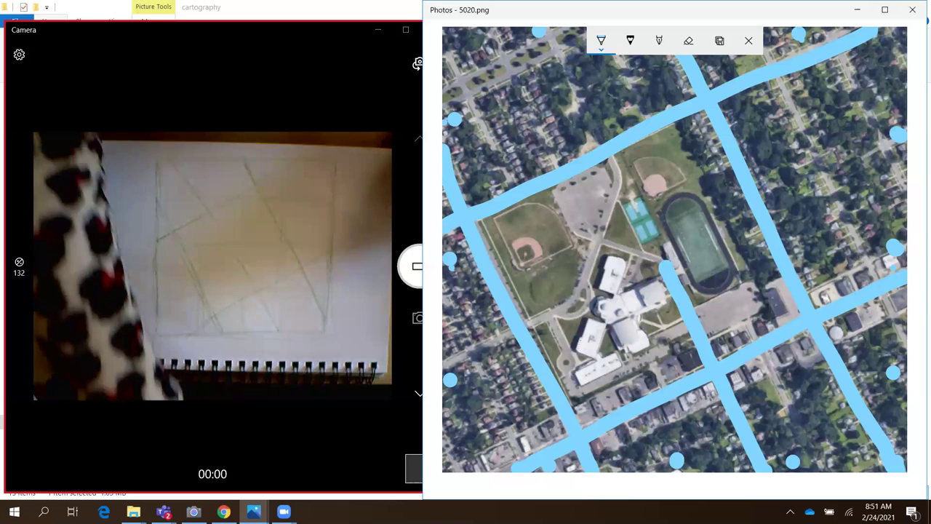
left_click_drag(445, 358, 560, 311)
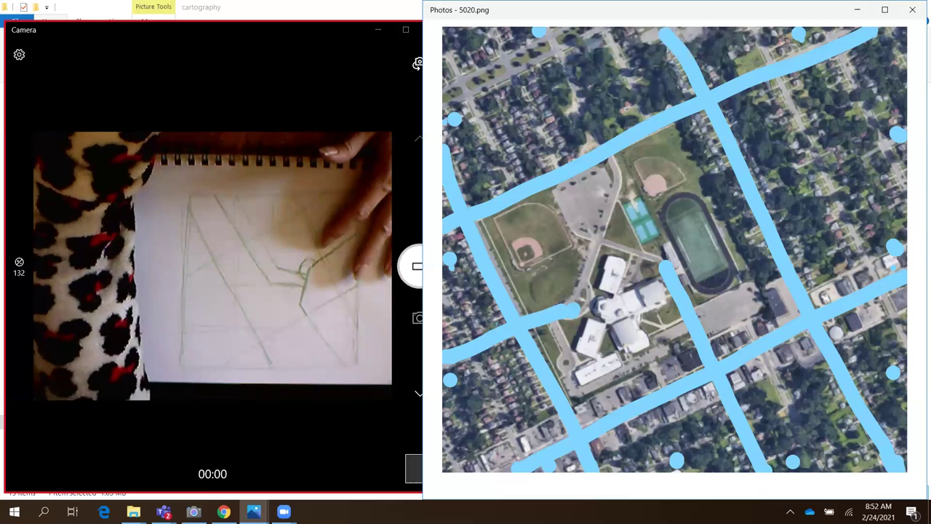
- Trace both campus driveways, the running track outline and the hooked path below it in blue
mouse_move(607, 144)
left_mouse_down()
mouse_move(620, 186)
mouse_move(578, 324)
left_mouse_up()
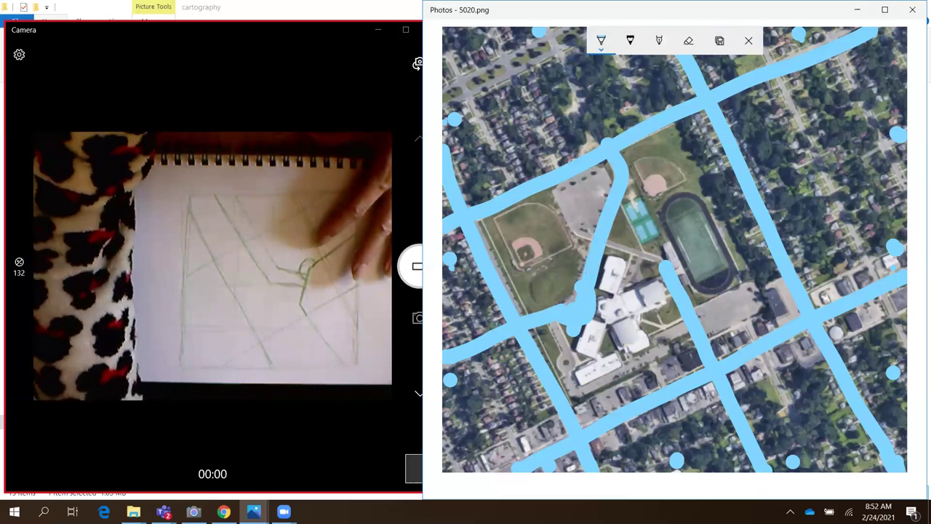
left_click_drag(598, 237, 678, 271)
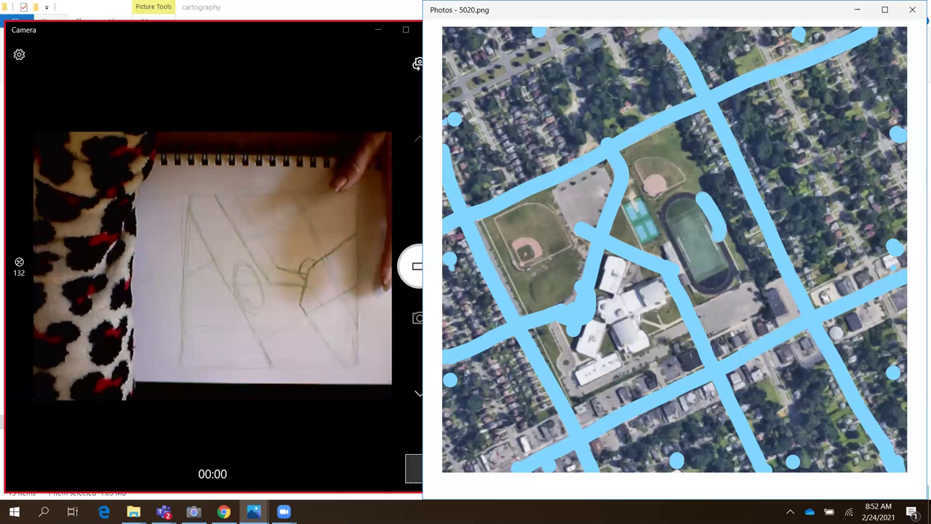
mouse_move(720, 234)
left_mouse_down()
mouse_move(713, 280)
mouse_move(684, 273)
mouse_move(669, 221)
mouse_move(695, 194)
left_mouse_up()
mouse_move(691, 309)
left_mouse_down()
mouse_move(757, 297)
mouse_move(720, 324)
left_mouse_up()
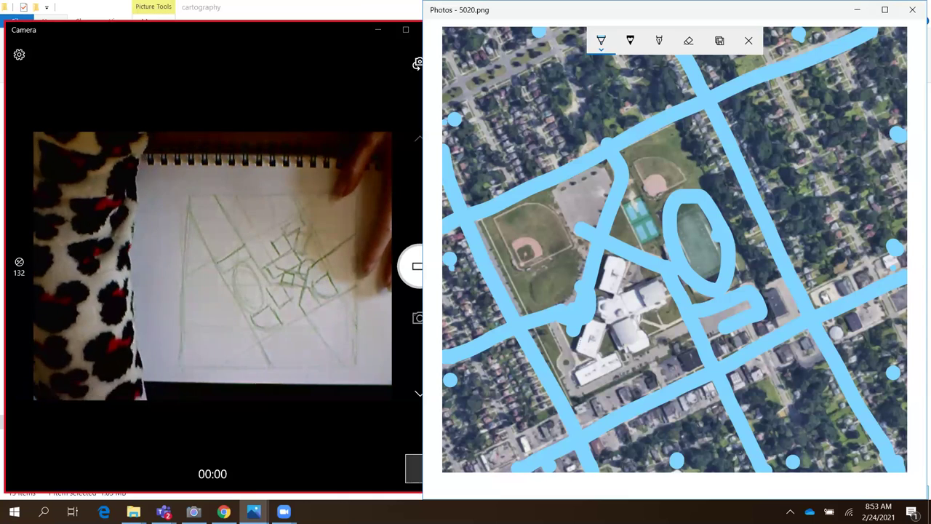
- Erase the track oval, the campus driveways, the hooked path and the stray strokes near the track
left_click(720, 219)
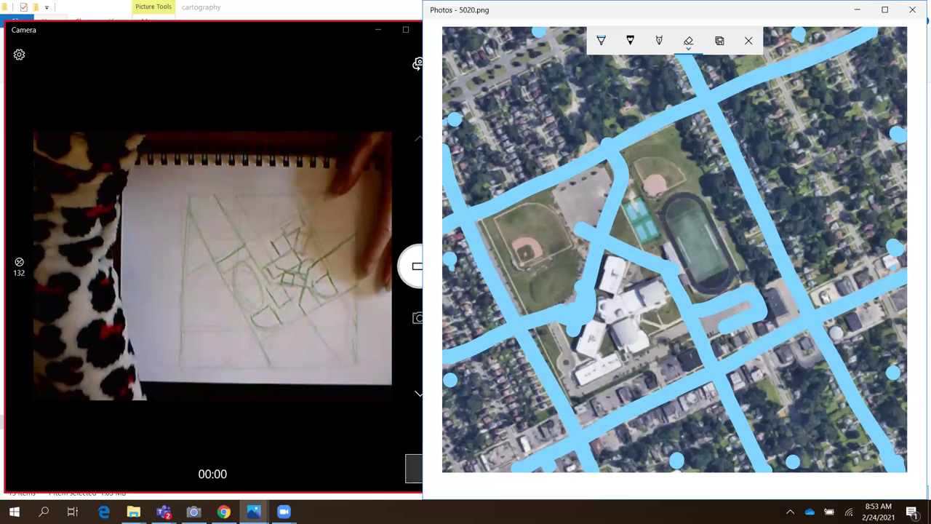
left_click(618, 247)
left_click(695, 335)
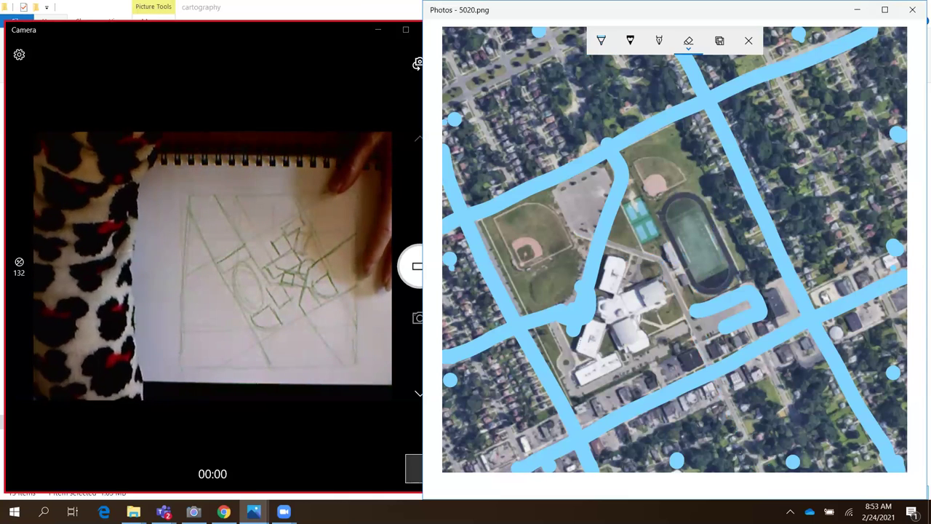
left_click(727, 309)
left_click(607, 219)
left_click(509, 331)
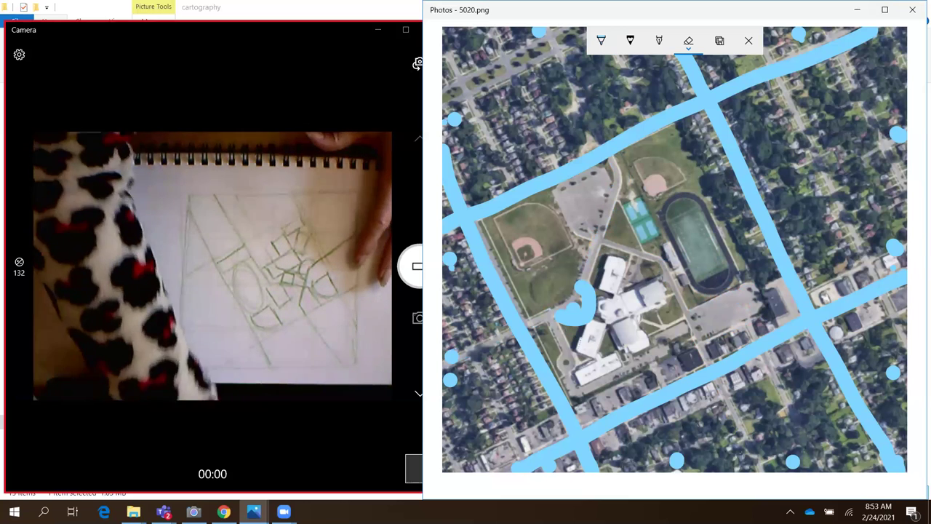
left_click(572, 311)
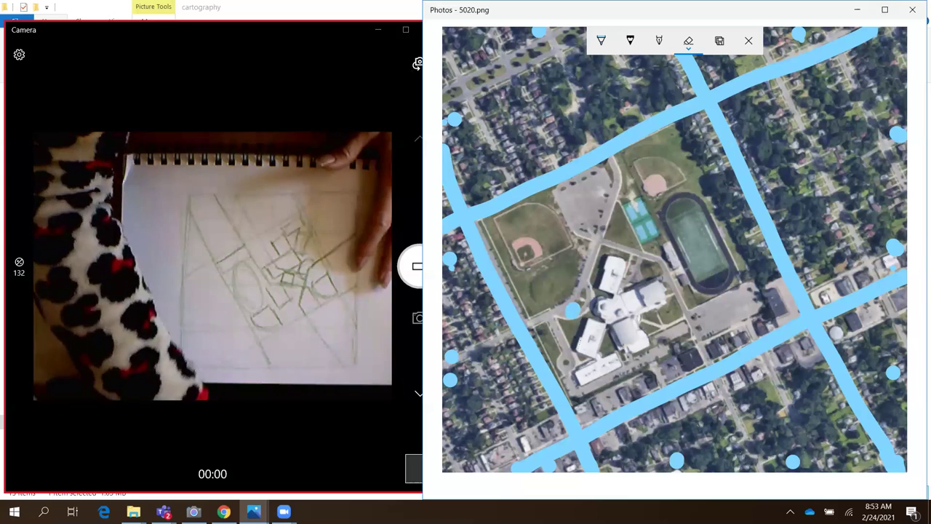